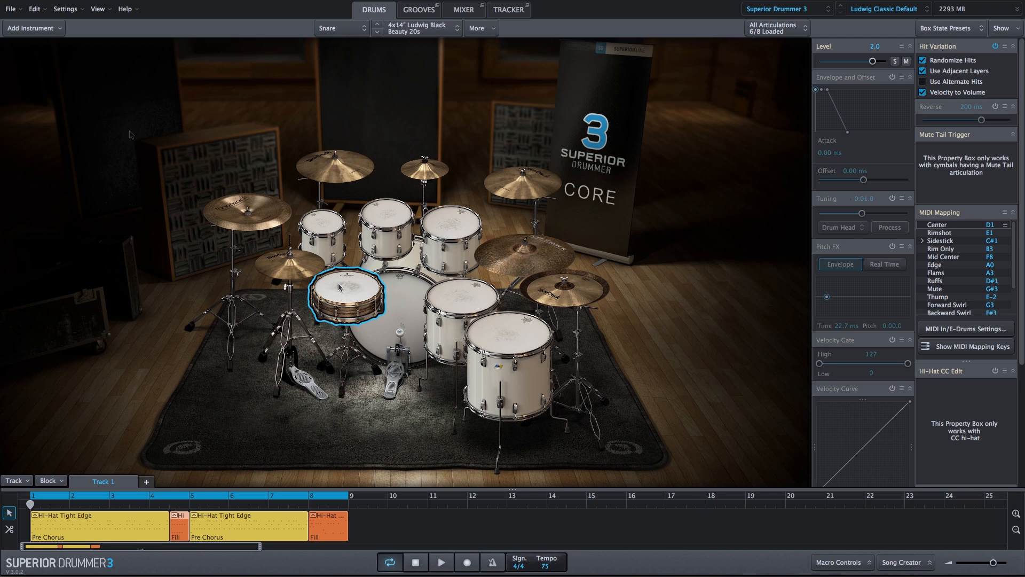
Audition the Track 1 drum groove in the drums view and again with the mixer displayed
{"action": "key", "text": "space"}
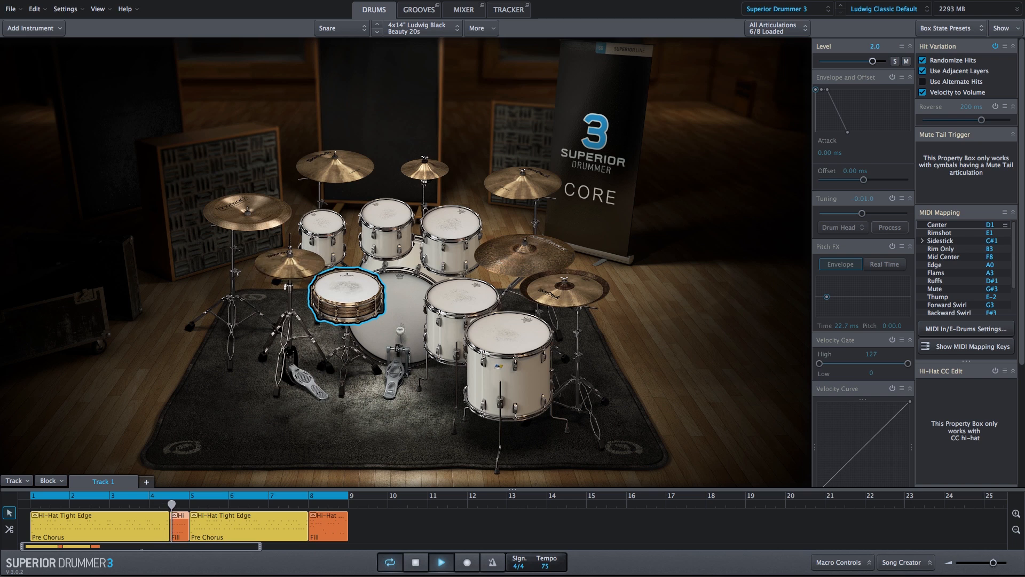
{"action": "key", "text": "space"}
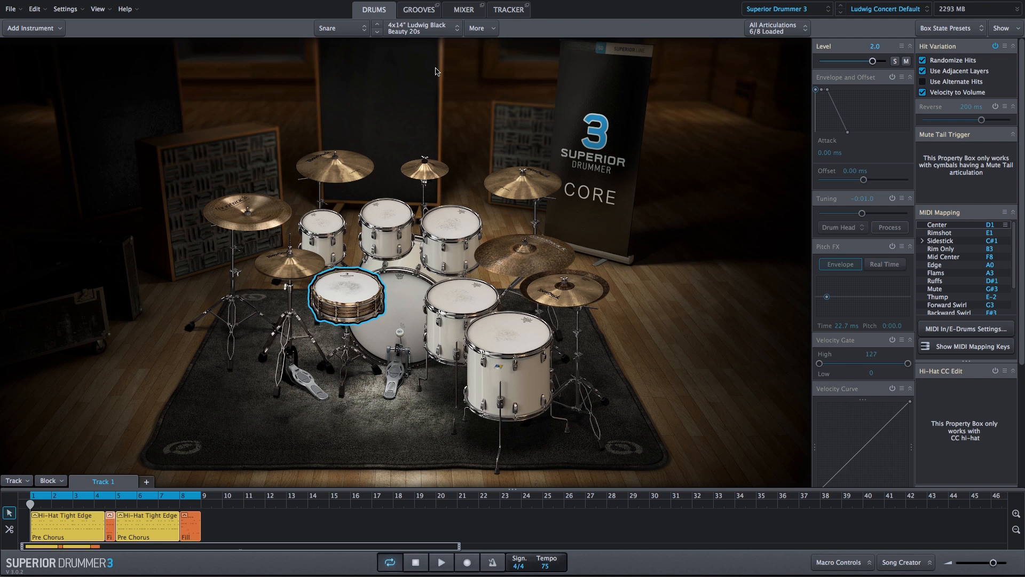
{"action": "key", "text": "alt+3"}
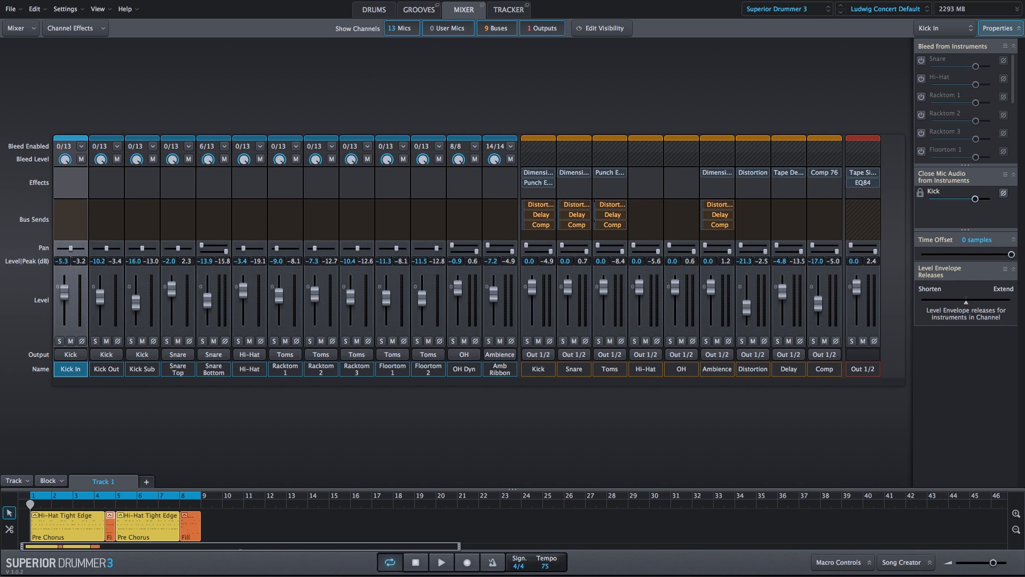
{"action": "key", "text": "space"}
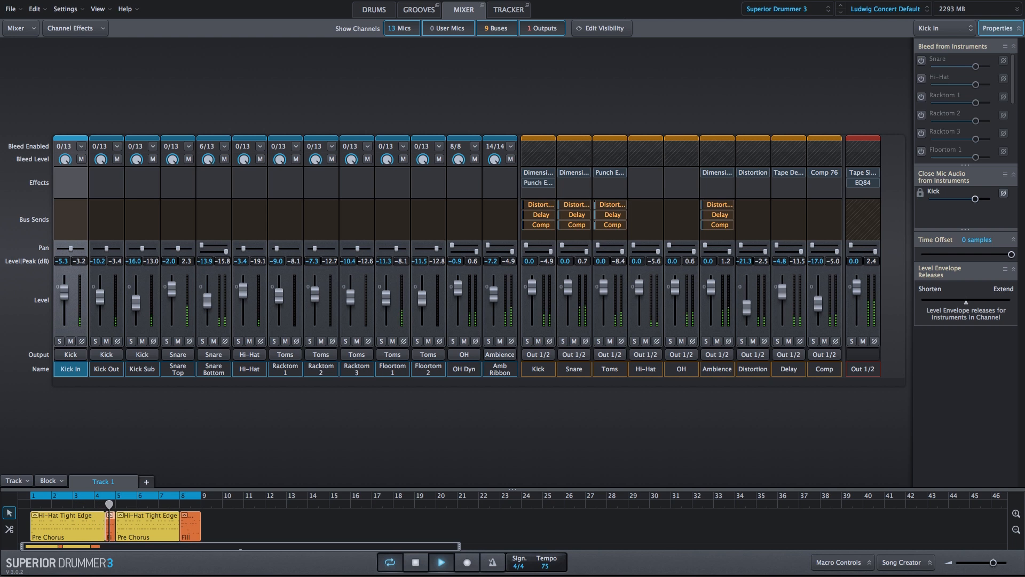
{"action": "key", "text": "space"}
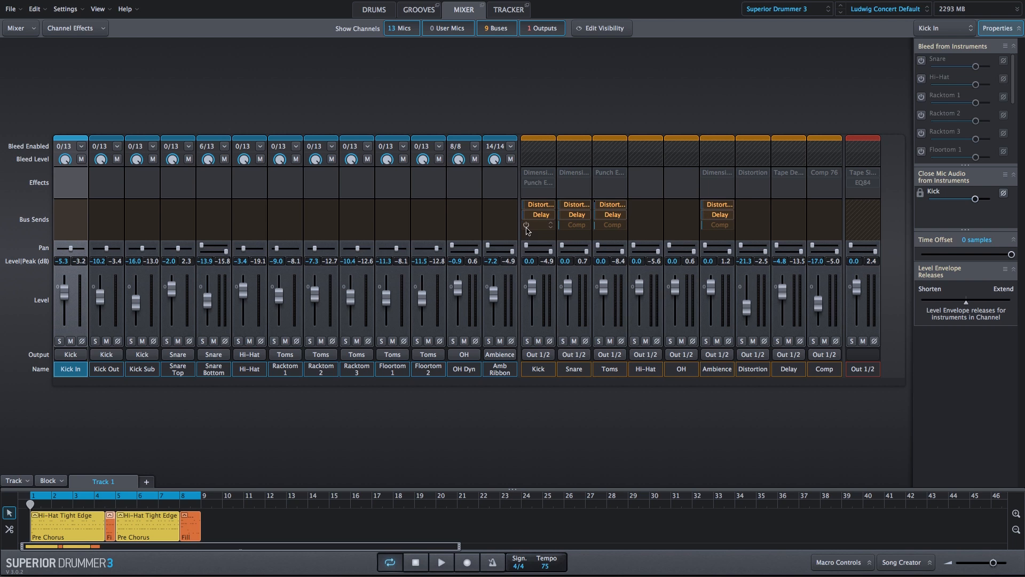
Enable the Comp bus send on the Kick, Snare, Toms and Ambience buses
{"action": "left_click", "coordinate": [526, 225]}
{"action": "left_click", "coordinate": [562, 225]}
{"action": "left_click", "coordinate": [599, 226]}
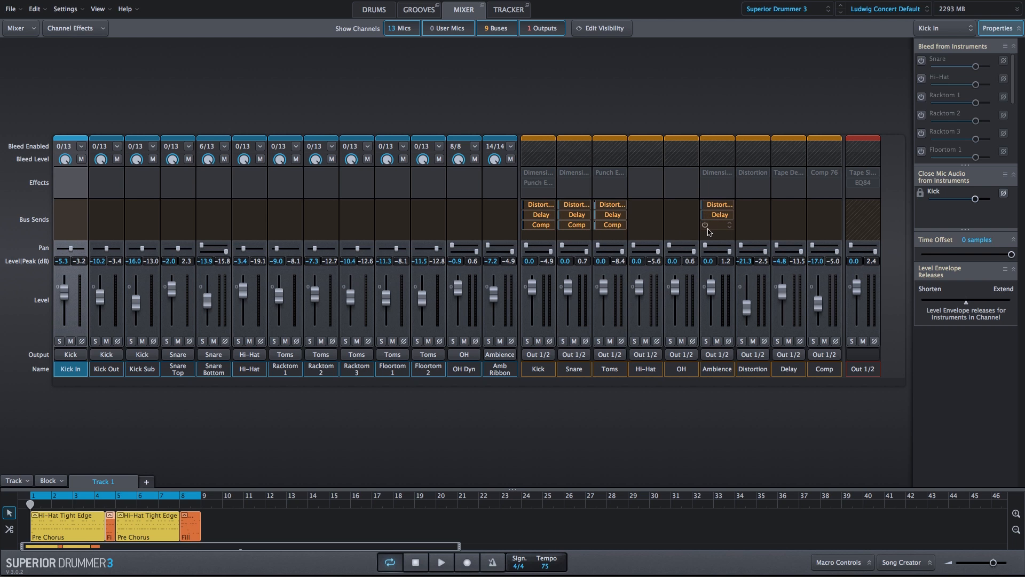
{"action": "left_click", "coordinate": [705, 225]}
Mute the Comp and Delay buses together
{"action": "left_click", "coordinate": [822, 372]}
{"action": "left_click", "coordinate": [789, 368], "text": "shift"}
{"action": "left_click", "coordinate": [789, 340]}
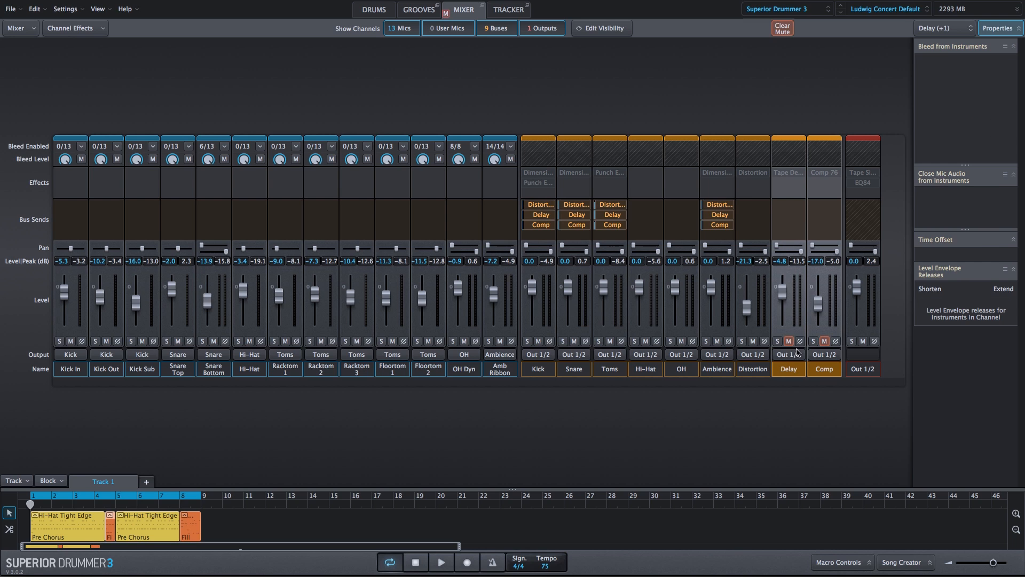
Enable and open the Distortion bus's effect, and play the groove with that bus soloed
{"action": "left_click", "coordinate": [751, 173]}
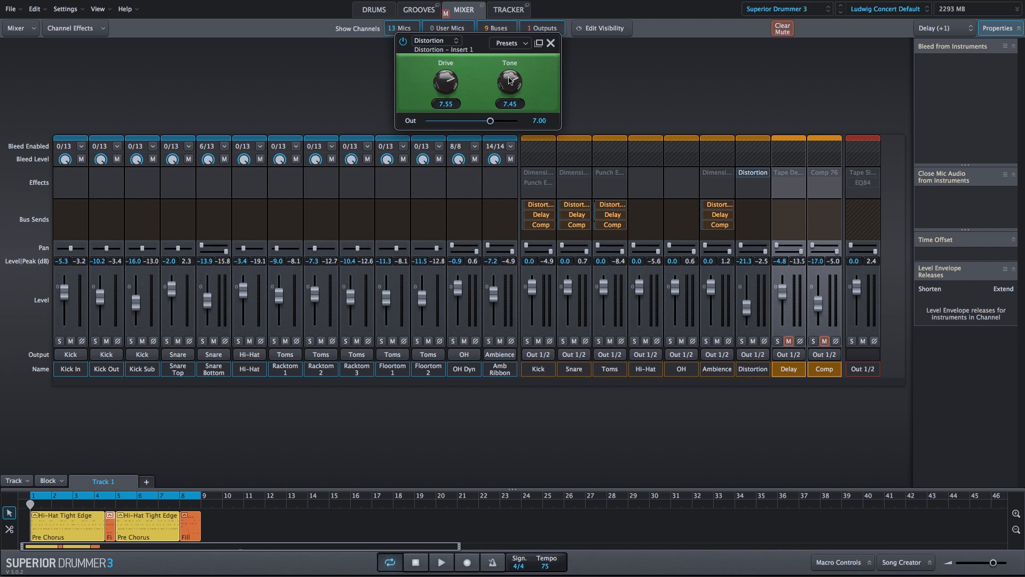
{"action": "left_click", "coordinate": [742, 340]}
{"action": "key", "text": "space"}
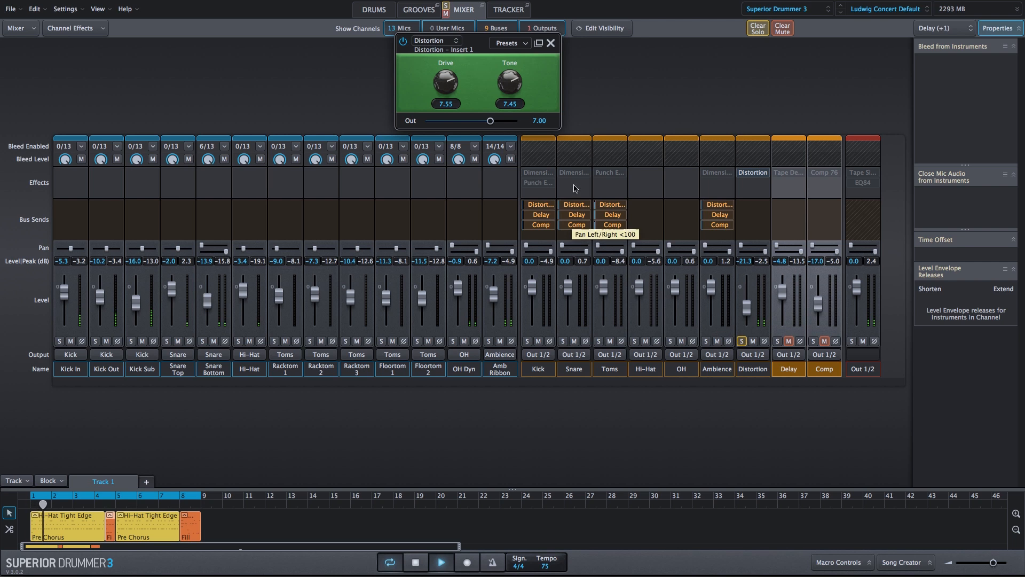
Set the distortion effect's Drive to 7.00 and Tone to 7.20, and unsolo the Distortion bus
{"action": "left_click_drag", "start_coordinate": [441, 84], "coordinate": [437, 81]}
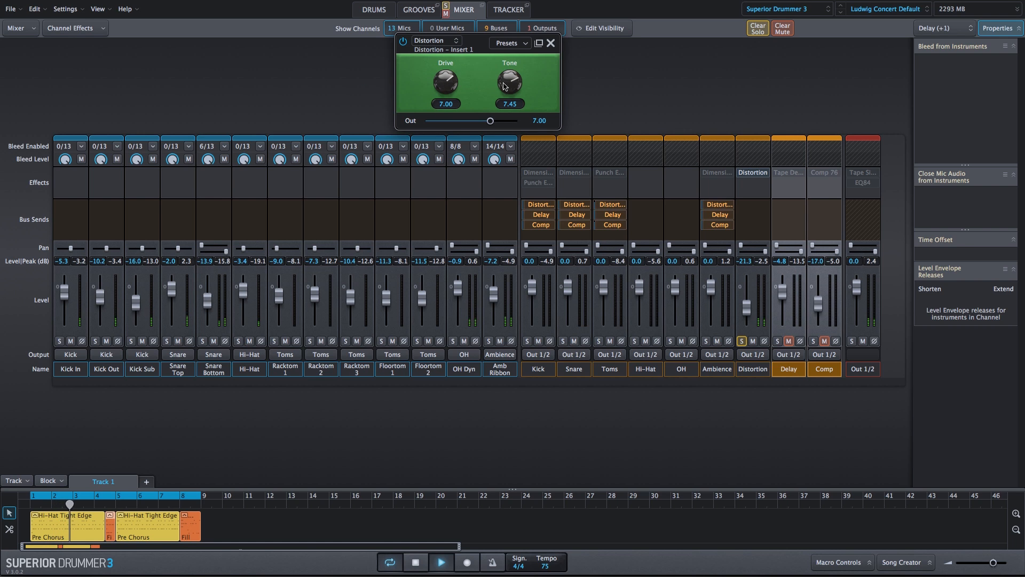
{"action": "mouse_move", "coordinate": [505, 85]}
{"action": "left_mouse_down"}
{"action": "mouse_move", "coordinate": [505, 146]}
{"action": "mouse_move", "coordinate": [507, 88]}
{"action": "left_mouse_up"}
{"action": "left_click", "coordinate": [742, 341]}
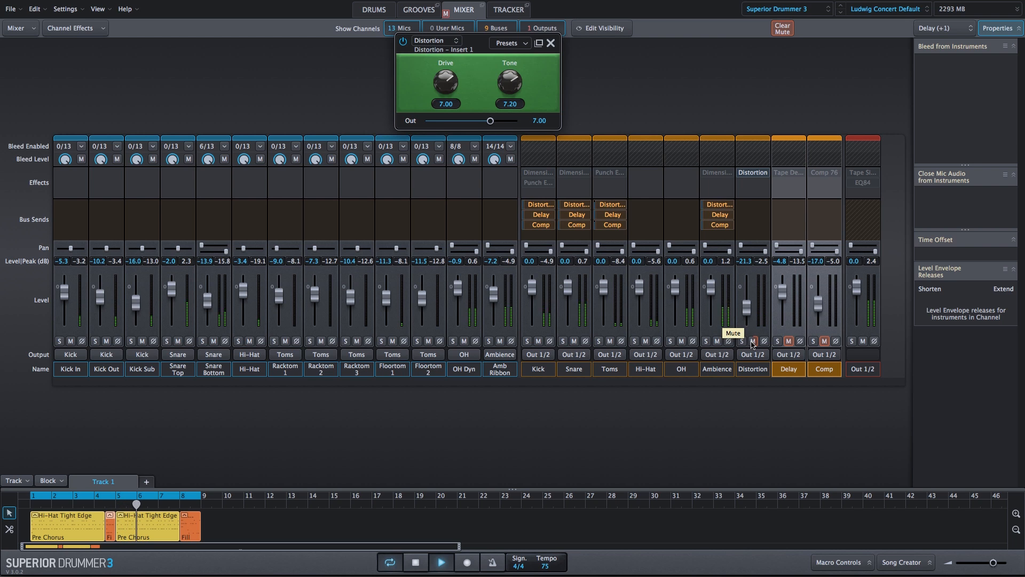
Compare the full drum mix with the Distortion bus muted and unmuted during playback
{"action": "left_click", "coordinate": [752, 341]}
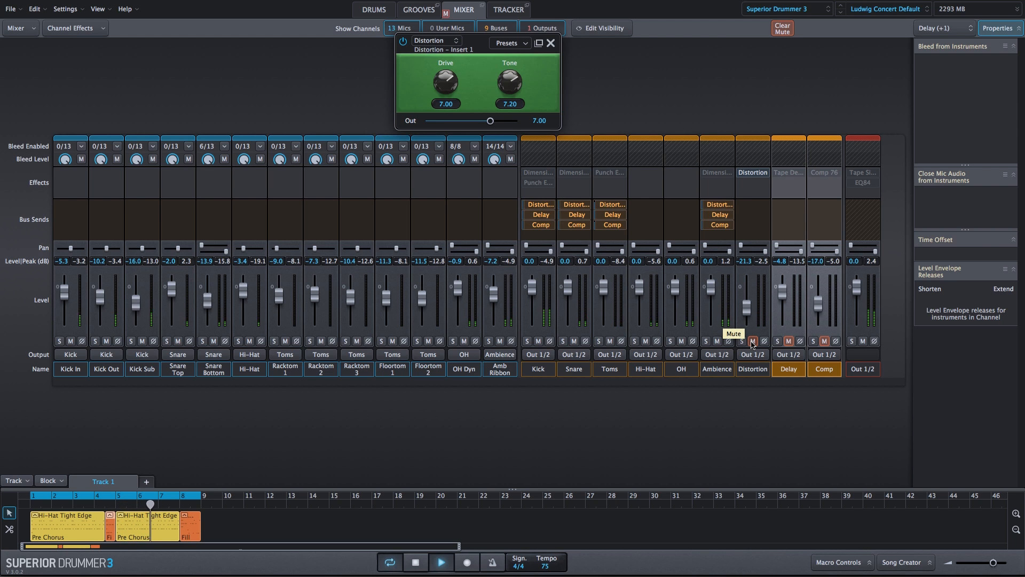
{"action": "left_click", "coordinate": [752, 341]}
{"action": "left_click", "coordinate": [752, 341]}
{"action": "left_click", "coordinate": [753, 341]}
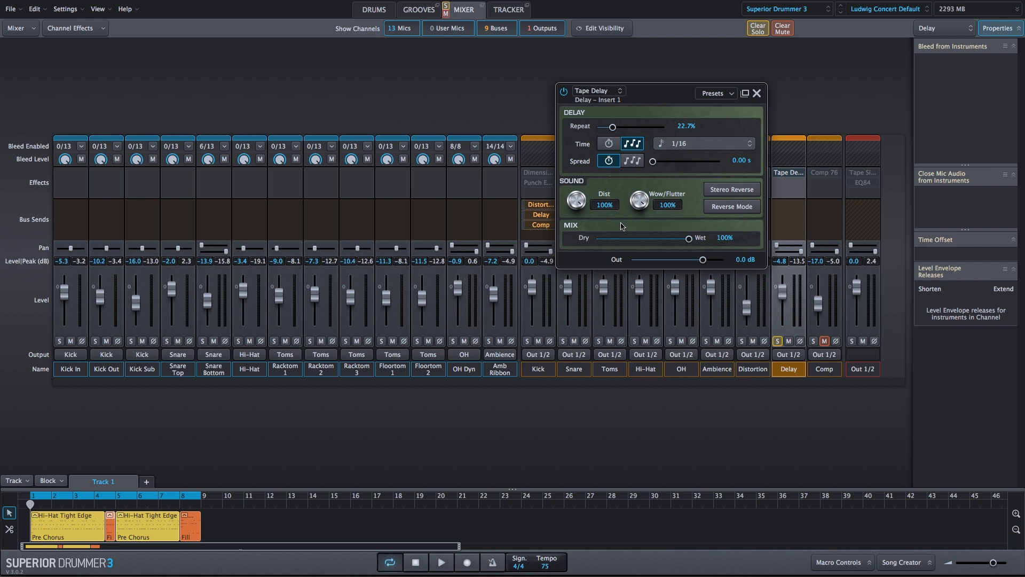
Audition the soloed Delay bus with its Tape Delay effect, and clear the solo
{"action": "key", "text": "space"}
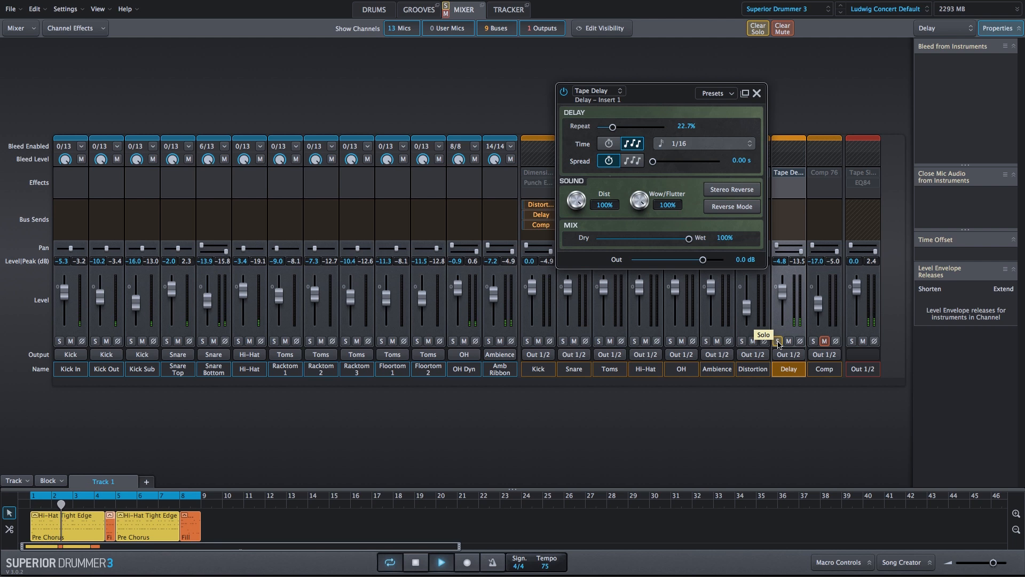
{"action": "key", "text": "space"}
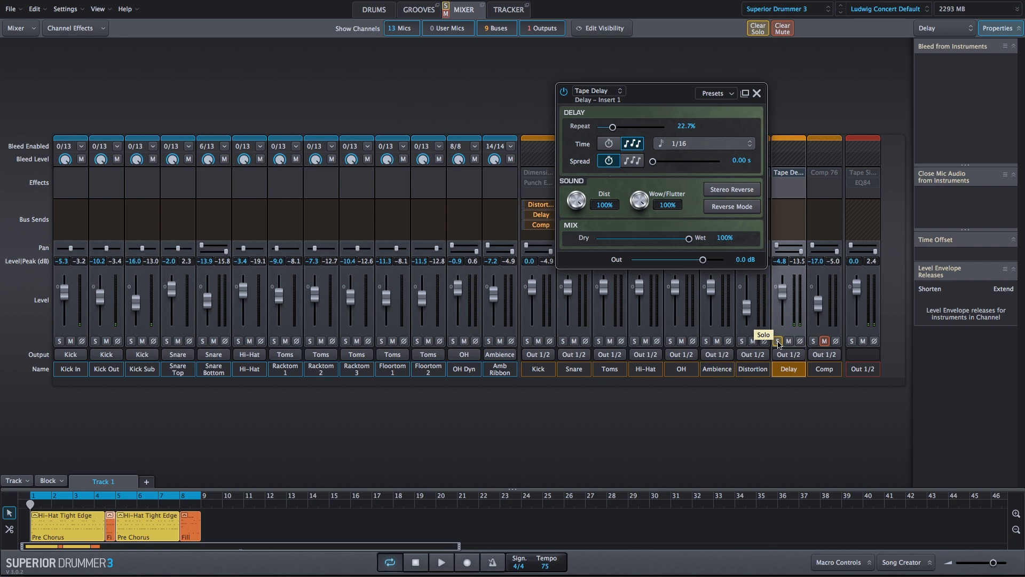
{"action": "left_click", "coordinate": [777, 342]}
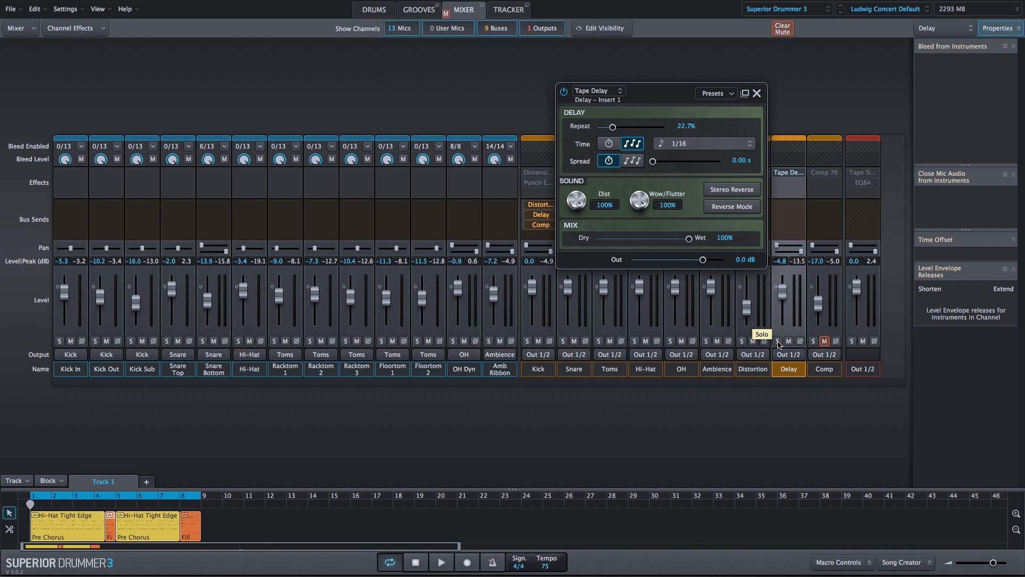
Play the full mix to check the Delay bus's contribution using its mute, and close the Tape Delay effect
{"action": "key", "text": "space"}
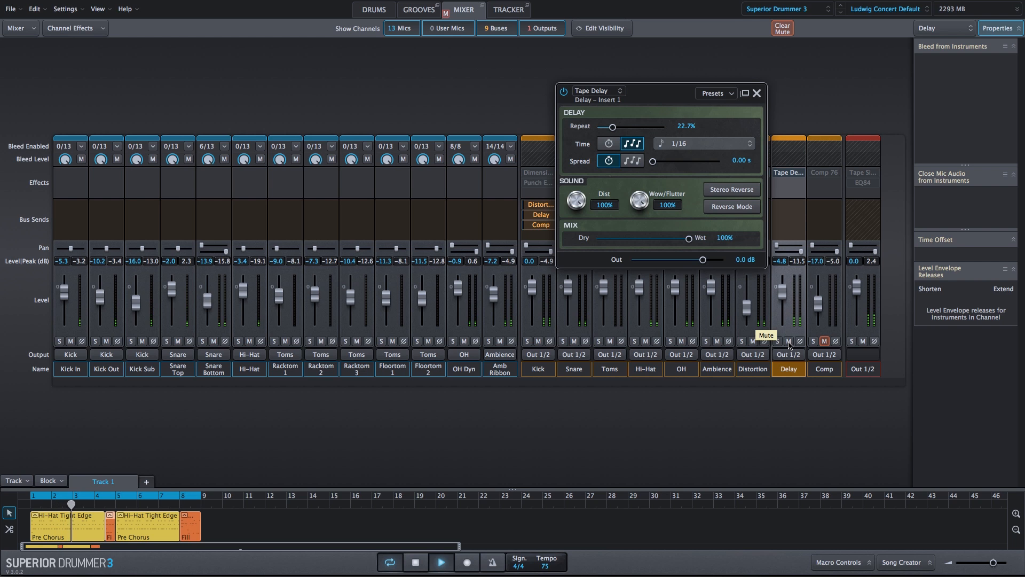
{"action": "left_click", "coordinate": [789, 341]}
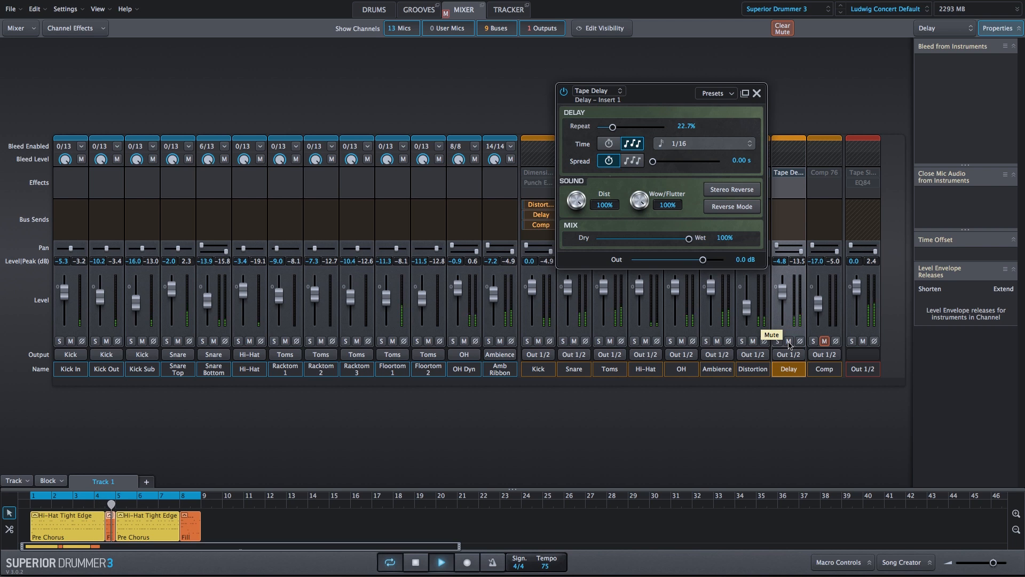
{"action": "key", "text": "space"}
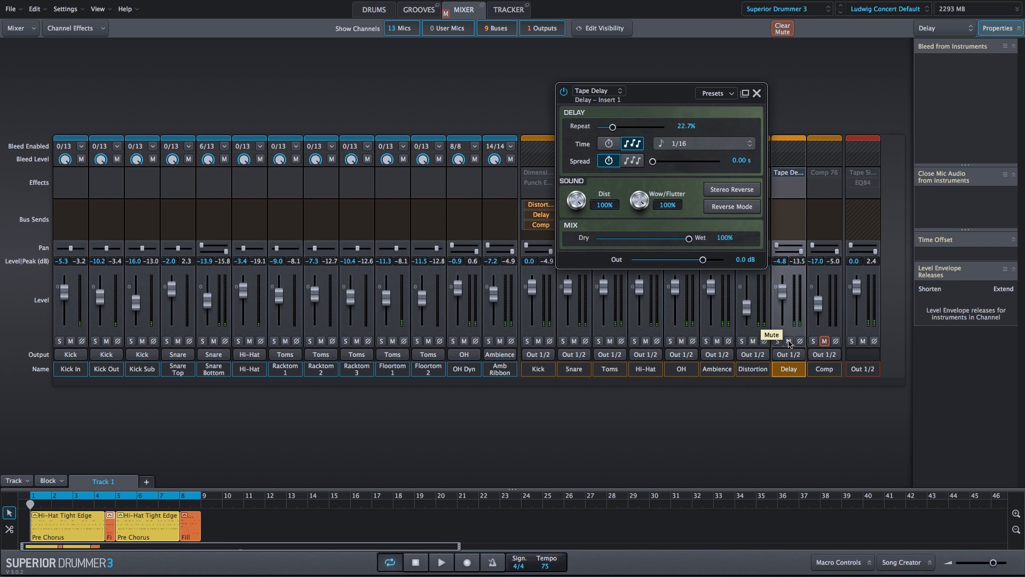
{"action": "left_click", "coordinate": [756, 94]}
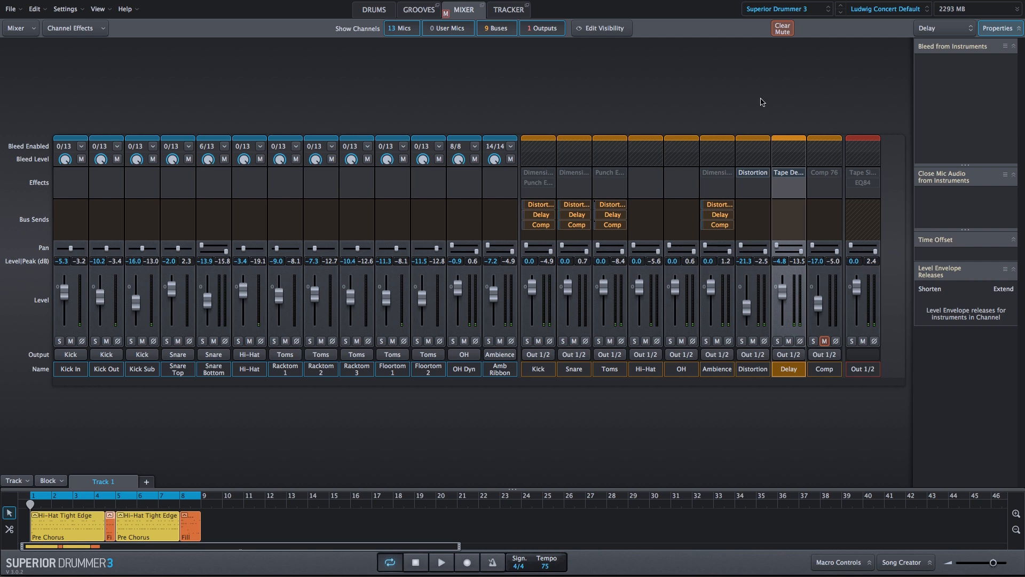
Unmute and solo the Comp bus, and play the groove with its Comp 76 effect enabled and open
{"action": "left_click", "coordinate": [824, 340]}
{"action": "left_click", "coordinate": [813, 341]}
{"action": "left_click", "coordinate": [824, 172]}
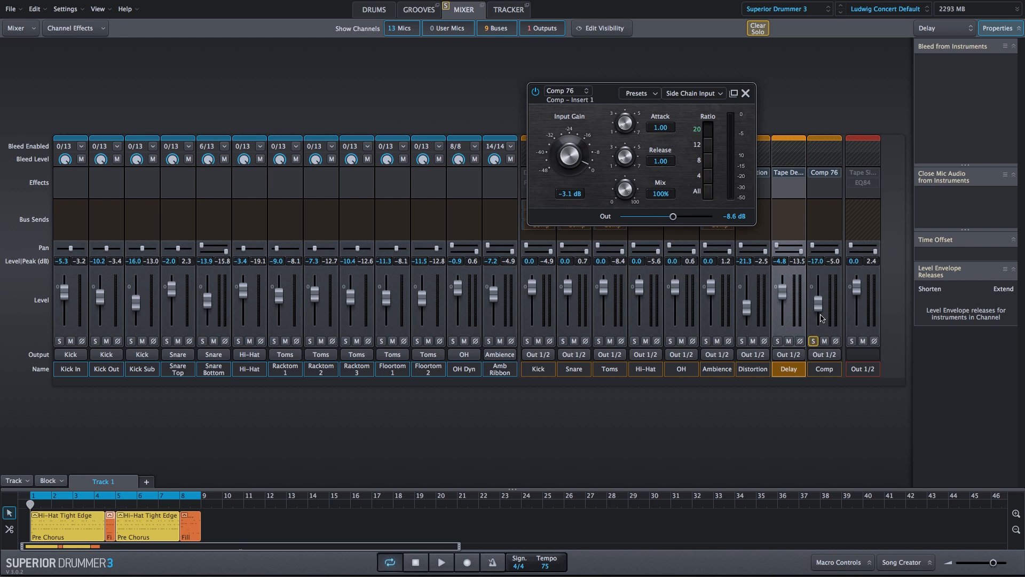
{"action": "key", "text": "space"}
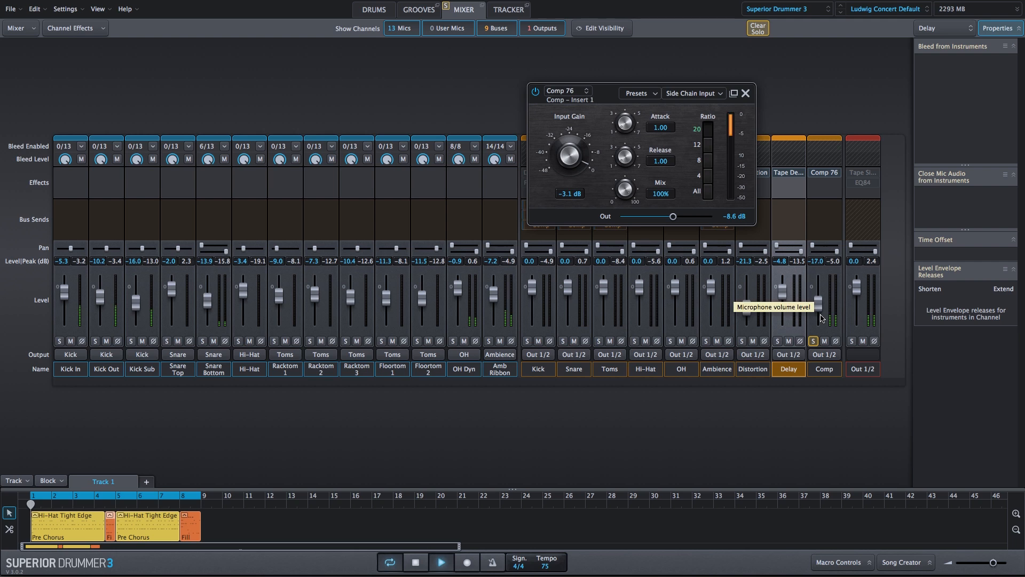
Compare the soloed Comp bus with Comp 76 bypassed and active, and unsolo the bus
{"action": "left_click", "coordinate": [813, 172]}
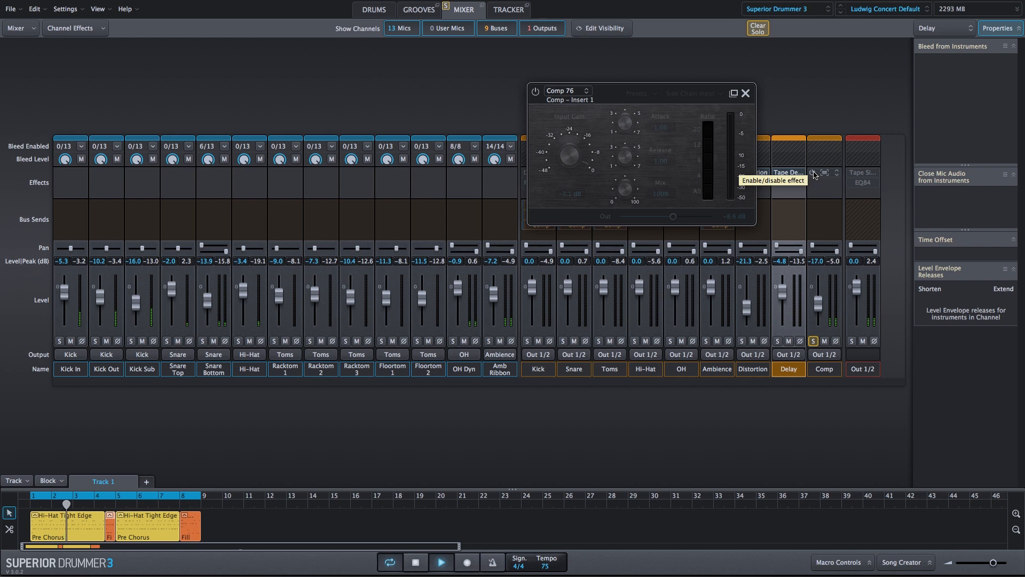
{"action": "left_click", "coordinate": [813, 174]}
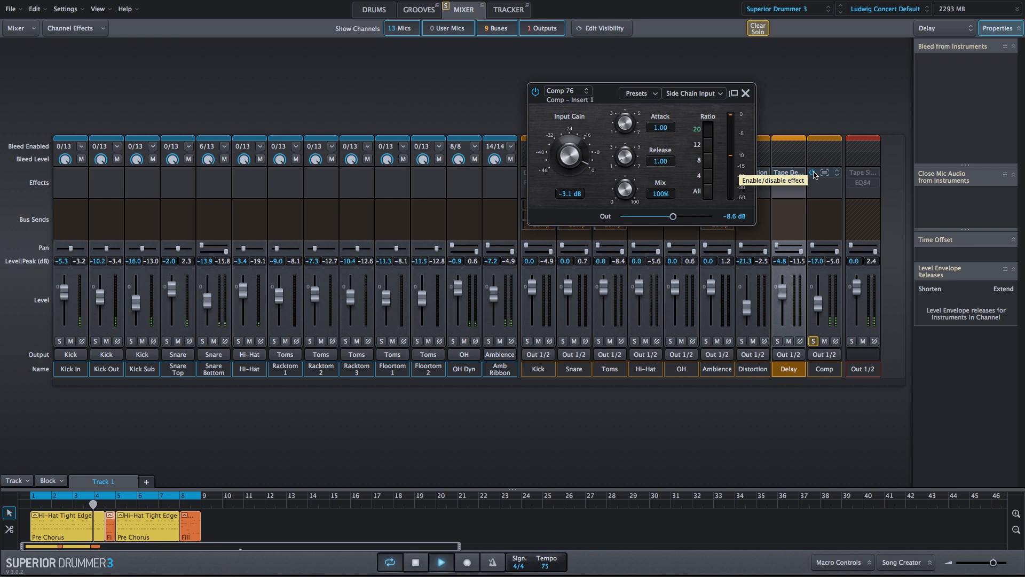
{"action": "left_click", "coordinate": [814, 174]}
{"action": "left_click", "coordinate": [814, 174]}
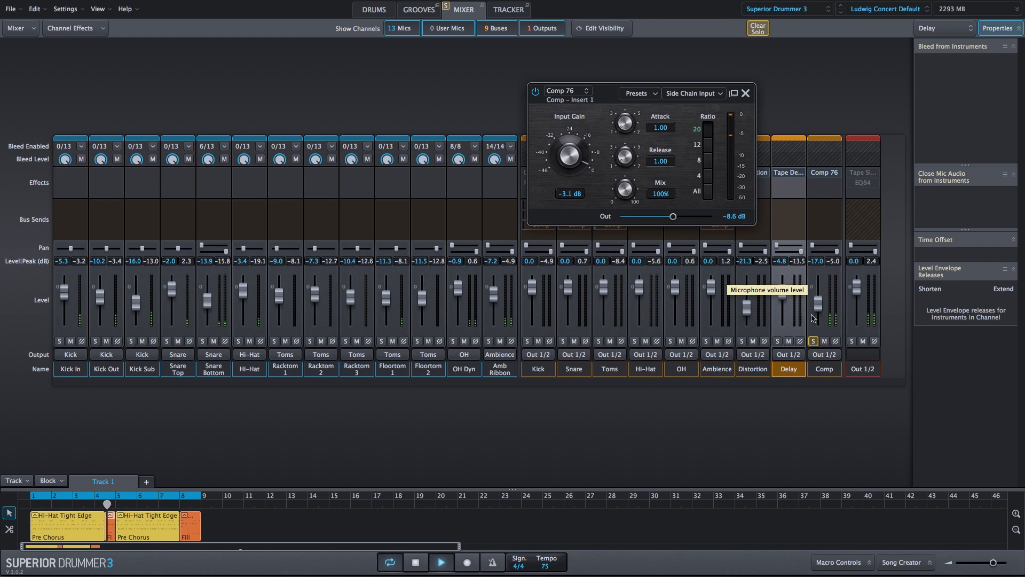
{"action": "left_click", "coordinate": [813, 342]}
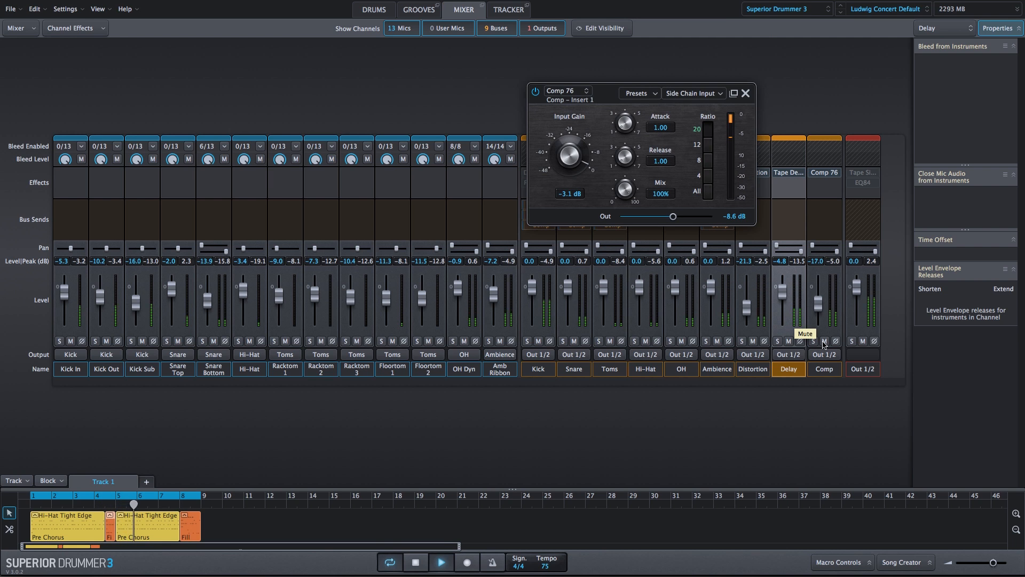
Compare the full drum mix with the Comp bus muted and unmuted, and close the Comp 76 effect
{"action": "left_click", "coordinate": [824, 342]}
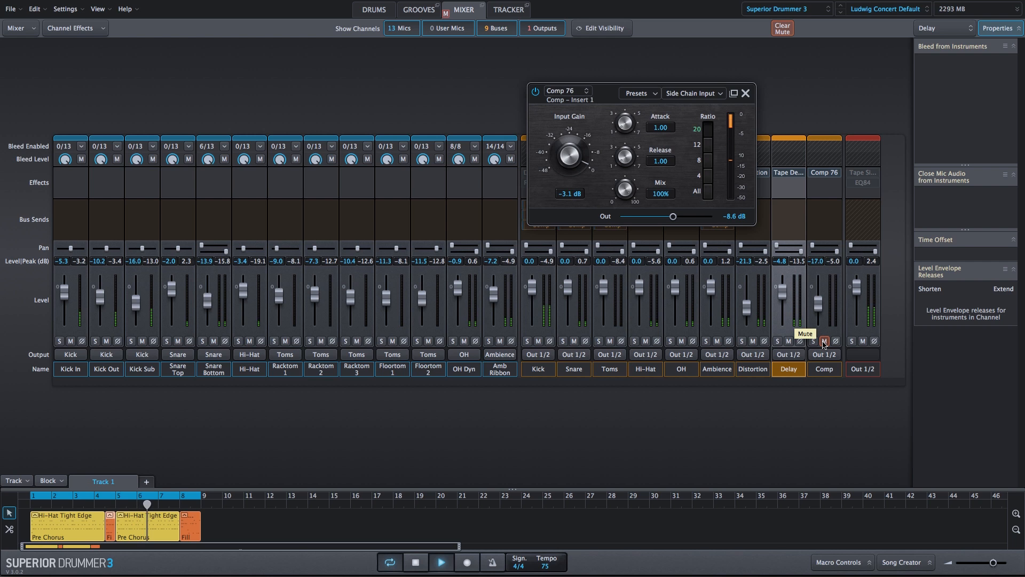
{"action": "left_click", "coordinate": [824, 342]}
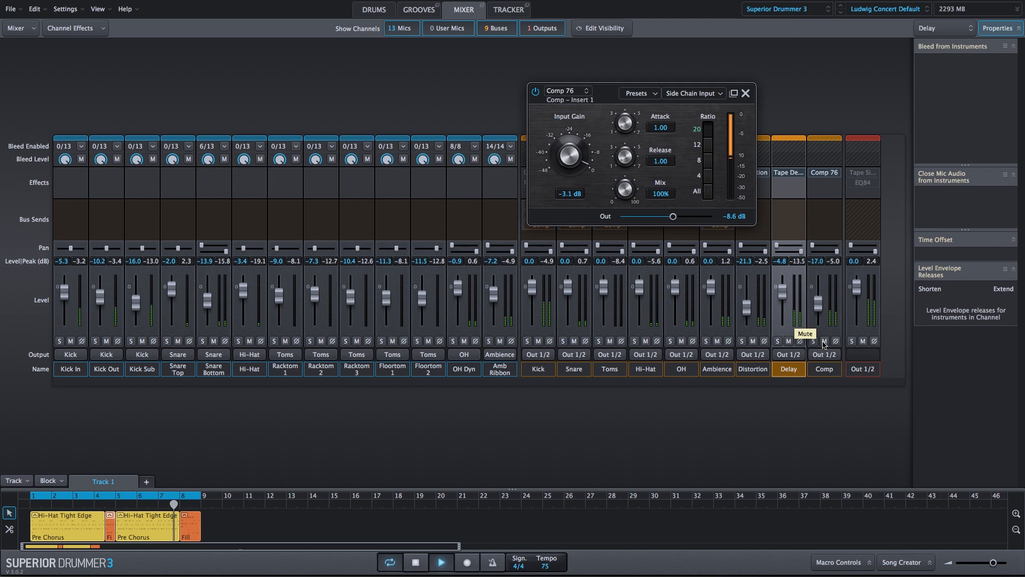
{"action": "left_click", "coordinate": [824, 342]}
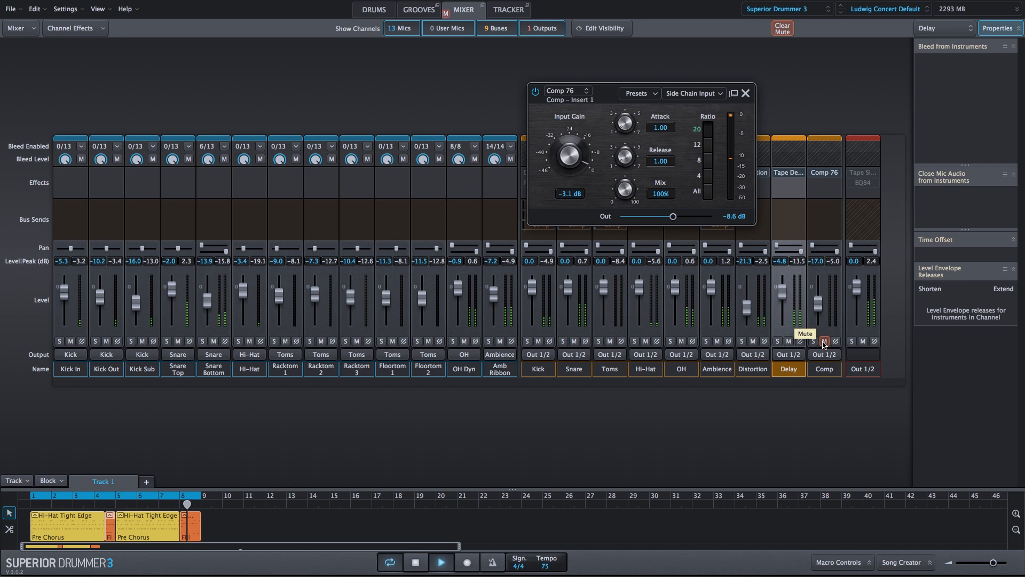
{"action": "left_click", "coordinate": [824, 341]}
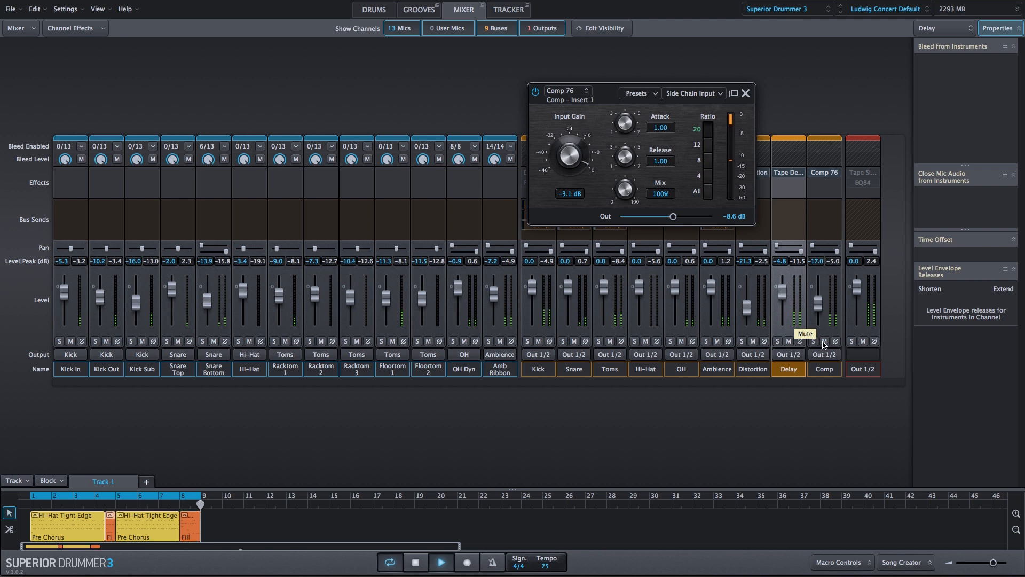
{"action": "key", "text": "space"}
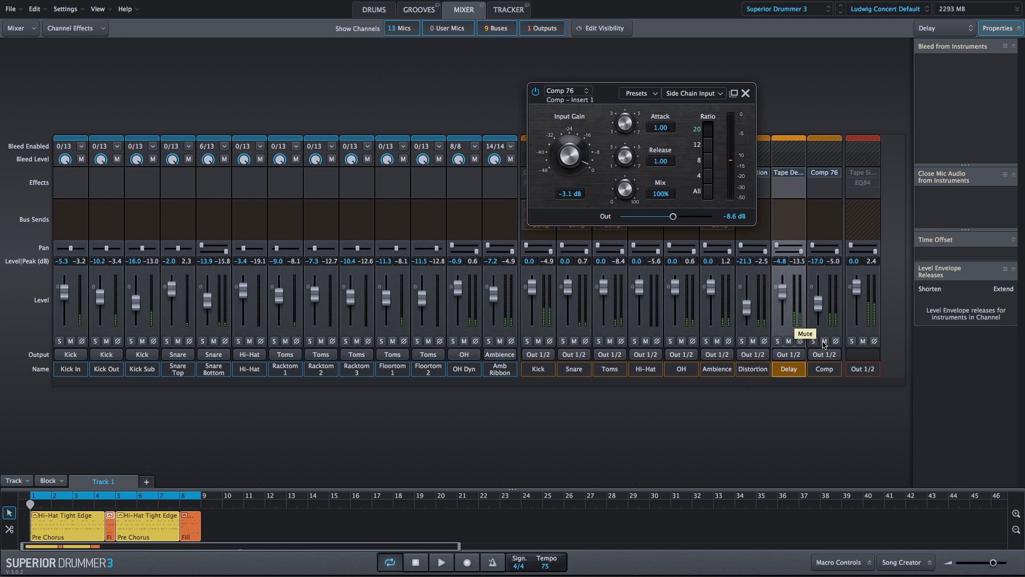
{"action": "left_click", "coordinate": [745, 93]}
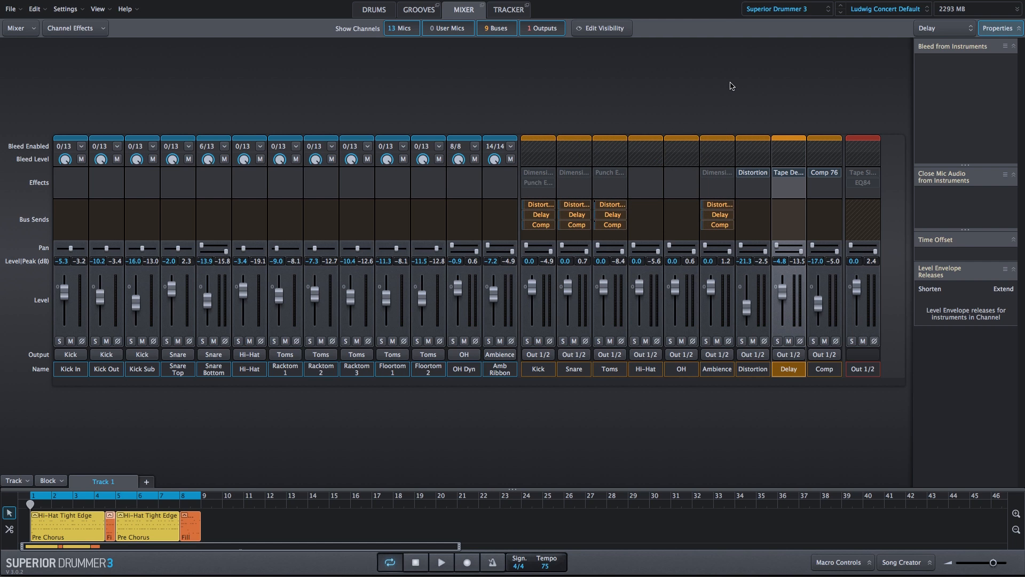
Play the full mix, muting the Distortion, Delay and Comp buses one by one and unmuting them again
{"action": "key", "text": "space"}
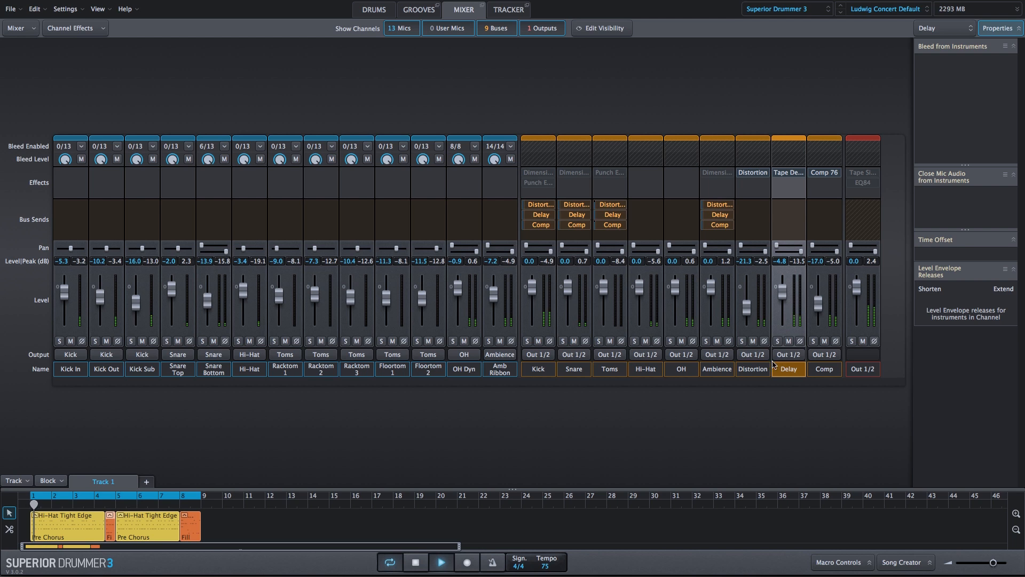
{"action": "left_click", "coordinate": [753, 342]}
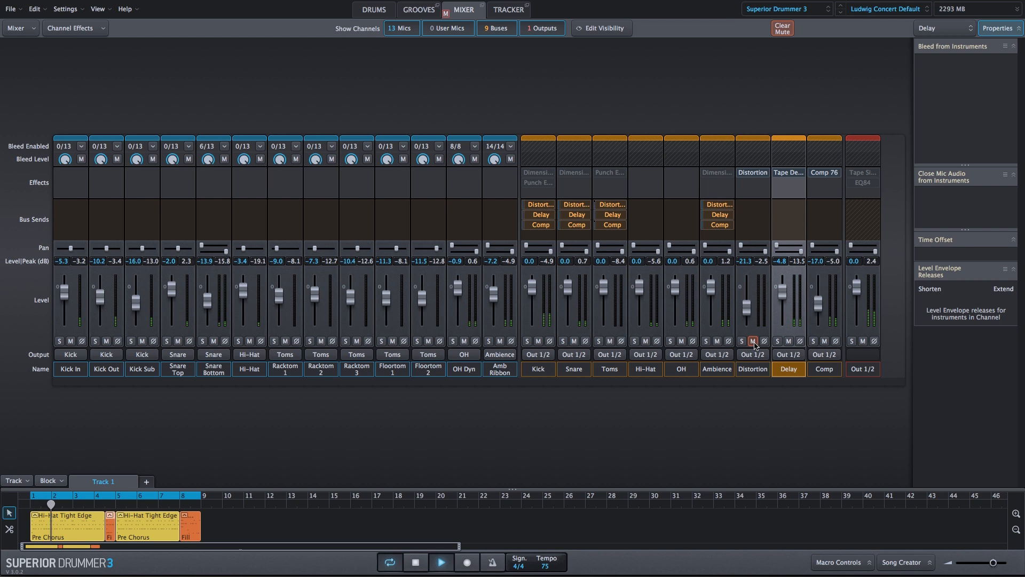
{"action": "left_click", "coordinate": [789, 341]}
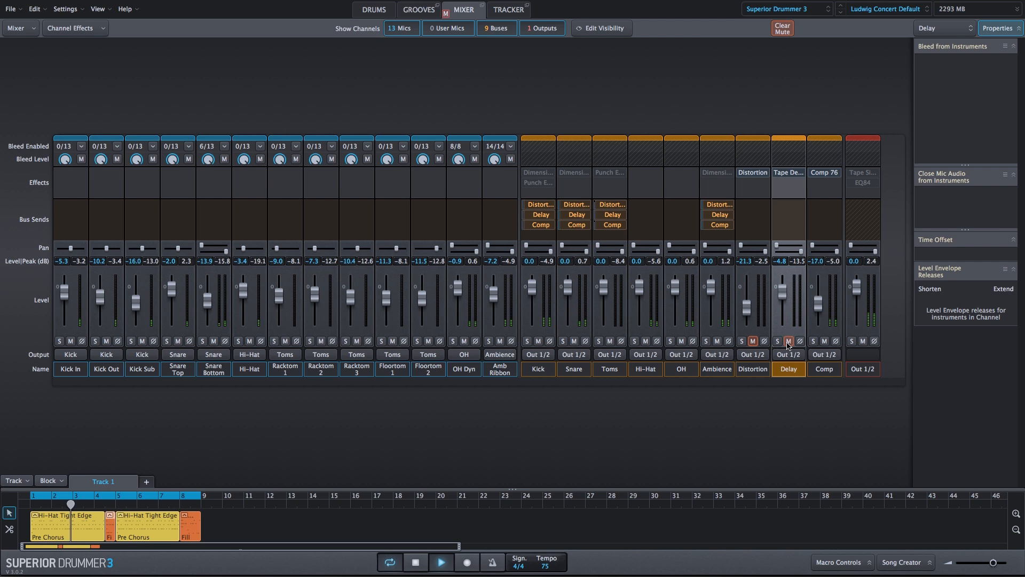
{"action": "left_click", "coordinate": [824, 342]}
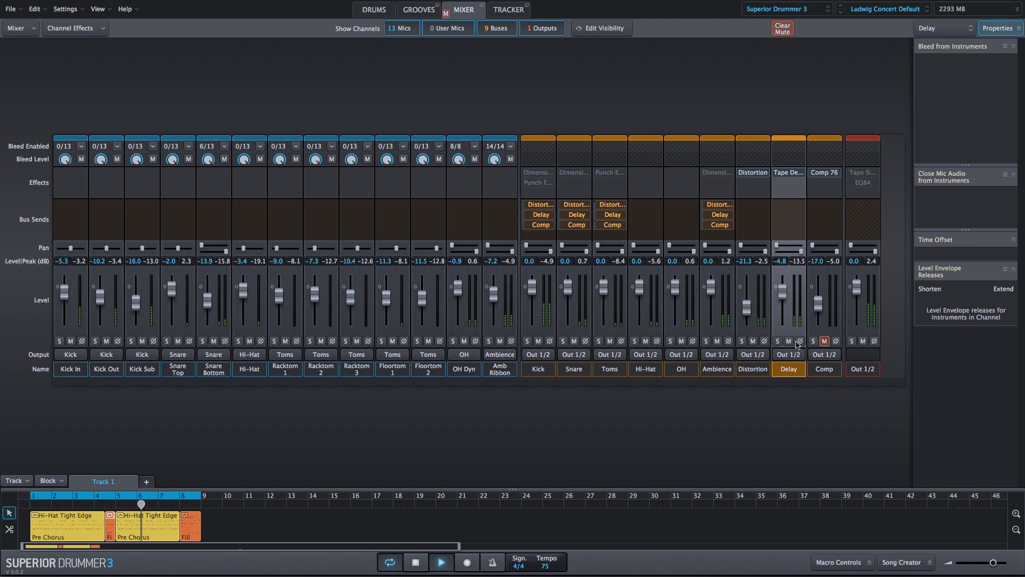
{"action": "left_click", "coordinate": [824, 341]}
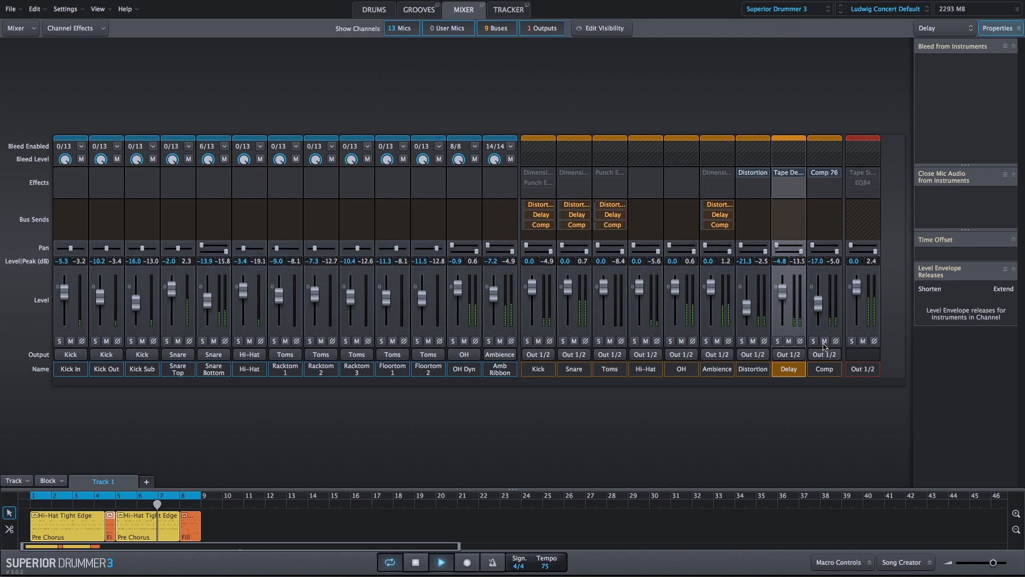
Mute the Delay and Distortion buses during playback and unmute both to compare their combined contribution
{"action": "left_click", "coordinate": [789, 342]}
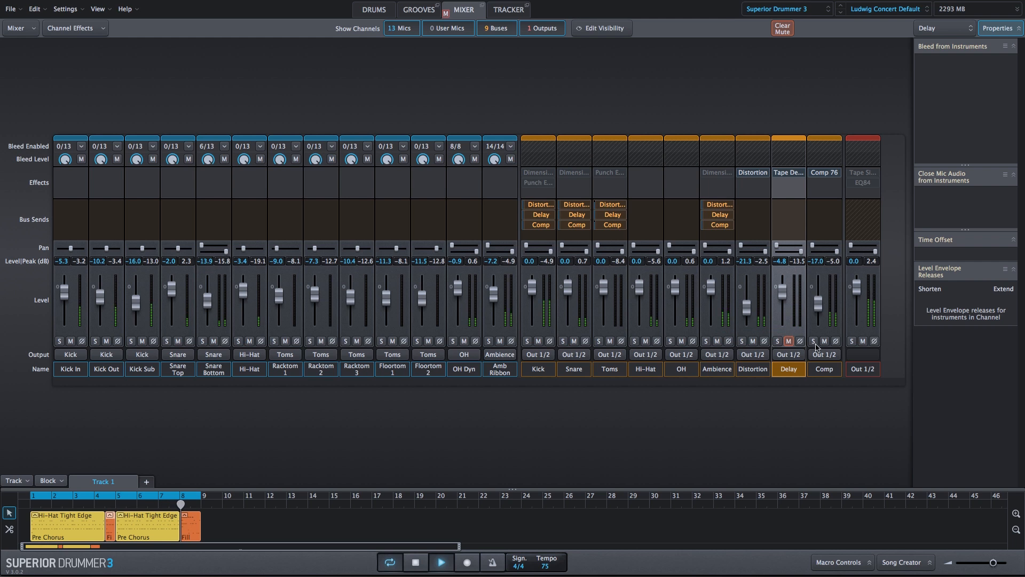
{"action": "left_click", "coordinate": [753, 342]}
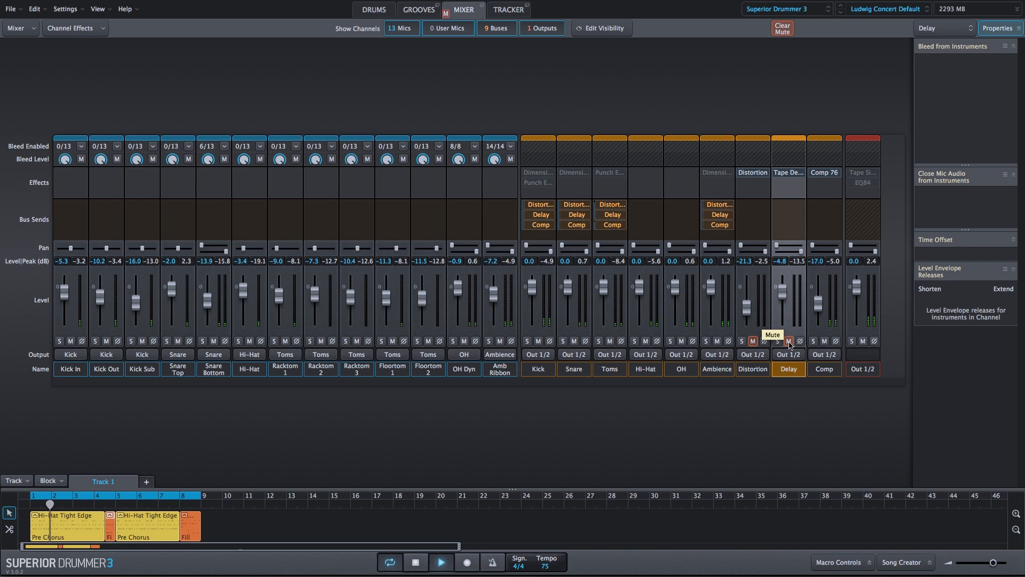
{"action": "left_click", "coordinate": [789, 341]}
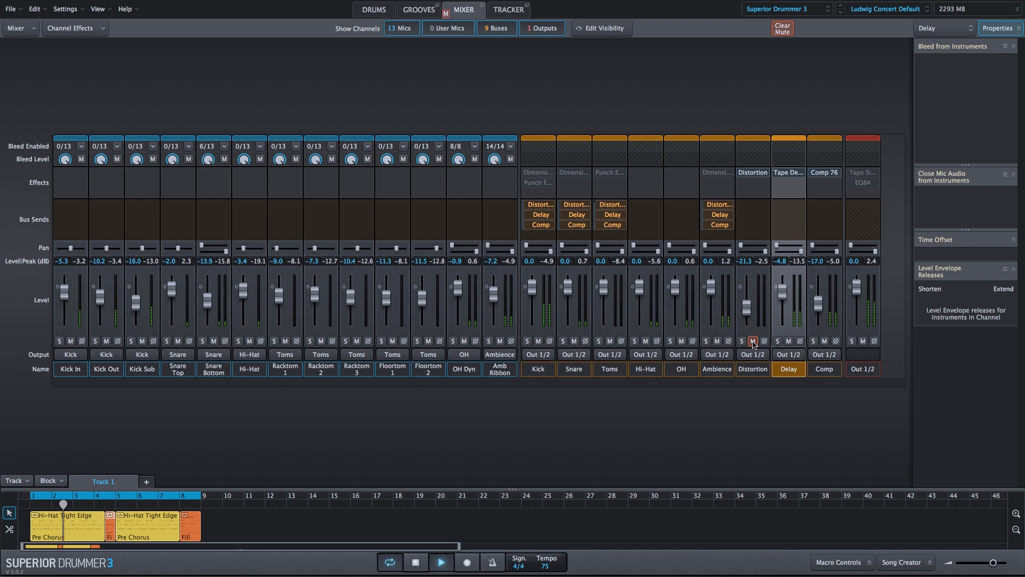
{"action": "left_click", "coordinate": [753, 341]}
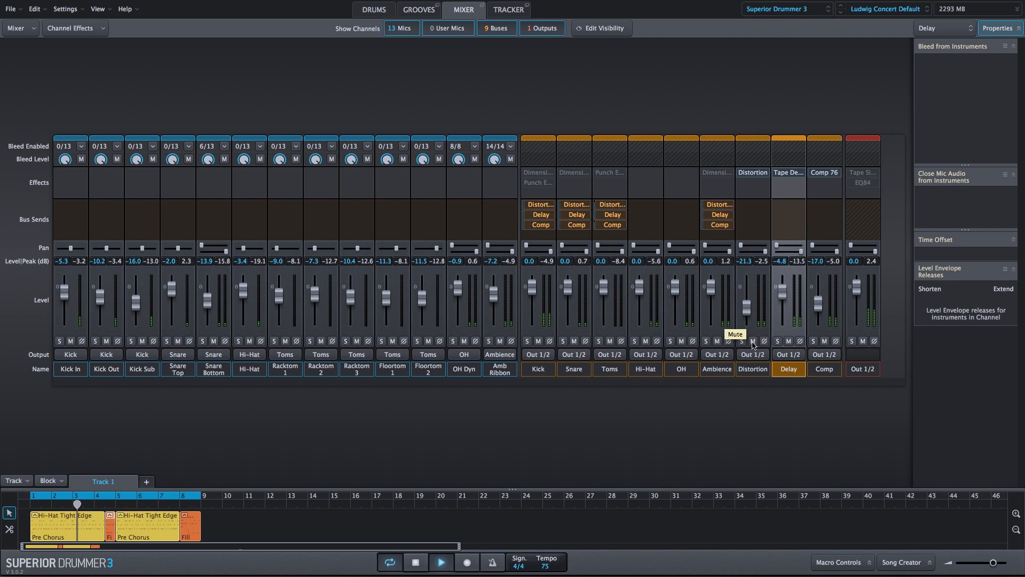
Select the Distortion, Delay and Comp buses together, compare the mix with all three muted and unmuted, and stop playback
{"action": "left_click", "coordinate": [754, 369]}
{"action": "left_click", "coordinate": [820, 372], "text": "shift"}
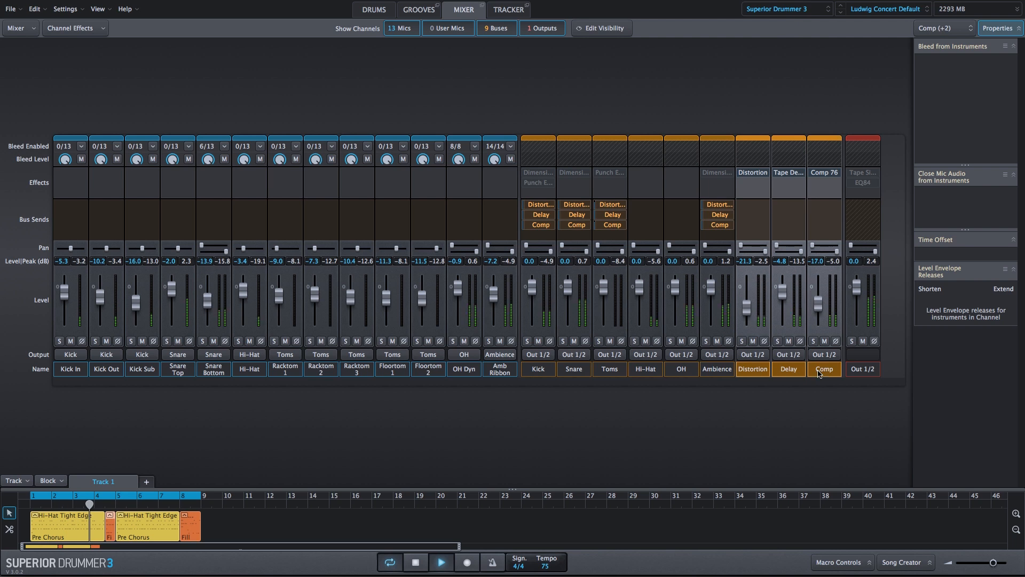
{"action": "left_click", "coordinate": [823, 341]}
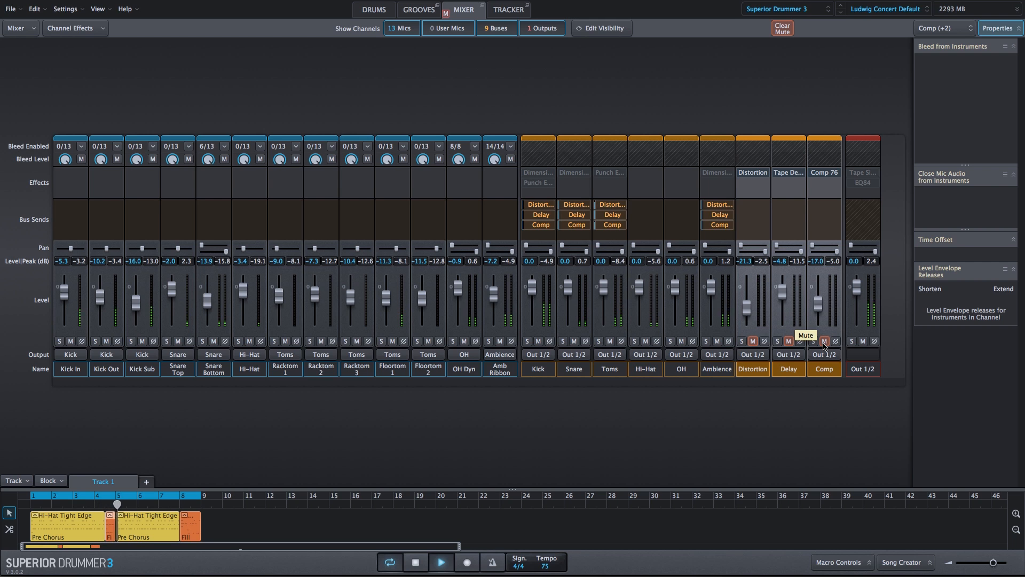
{"action": "left_click", "coordinate": [824, 341]}
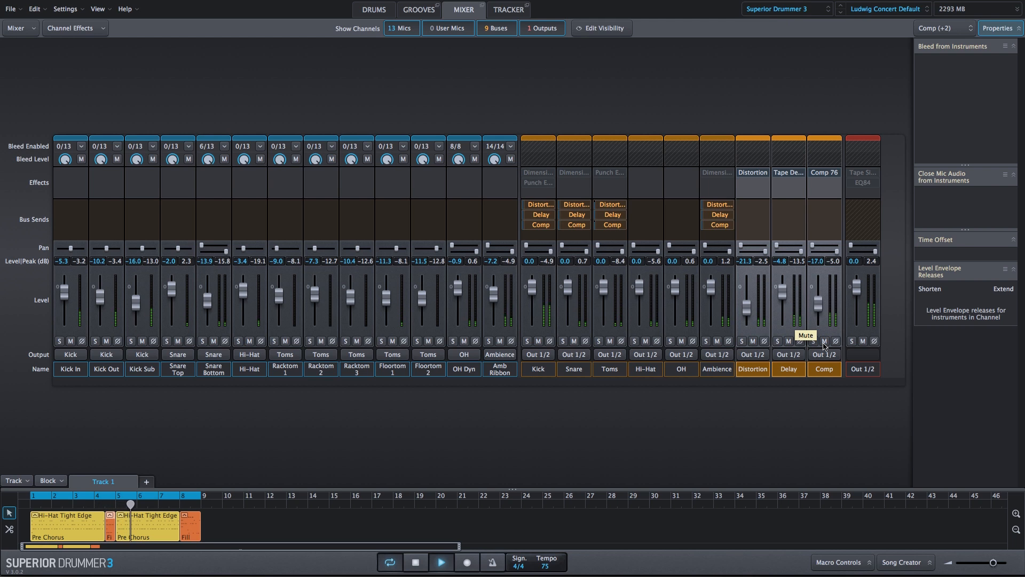
{"action": "left_click", "coordinate": [824, 342]}
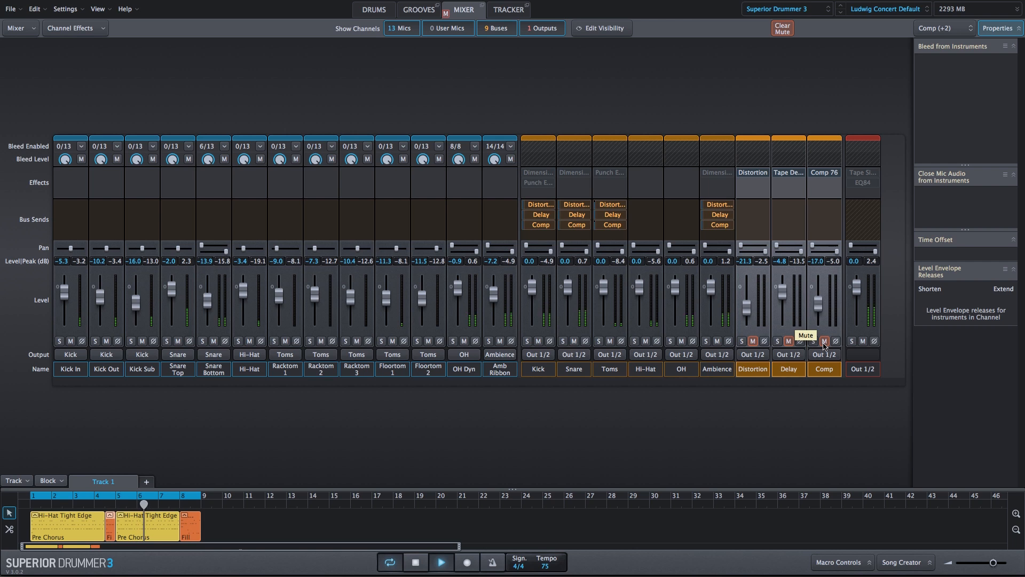
{"action": "left_click", "coordinate": [823, 341]}
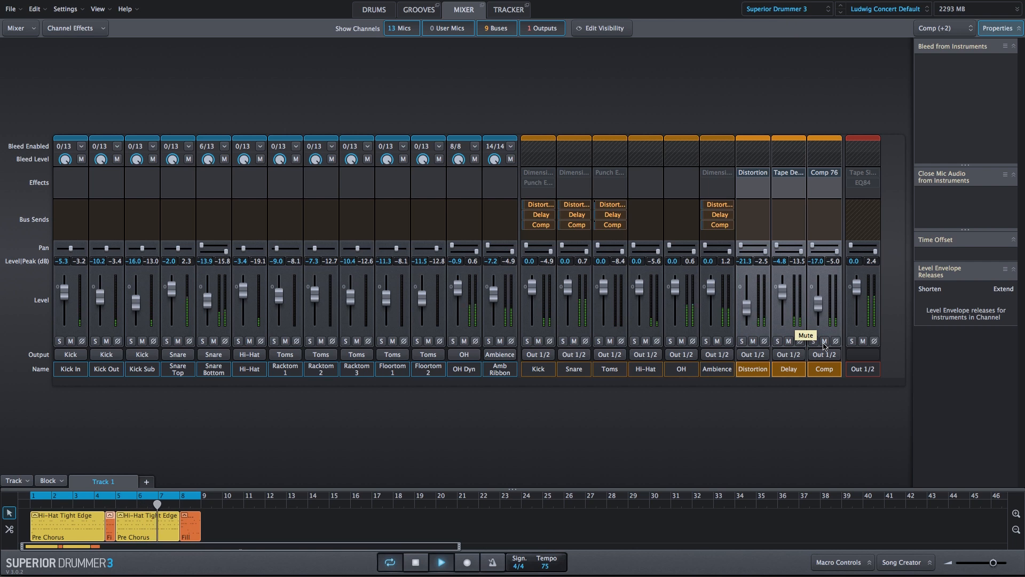
{"action": "key", "text": "space"}
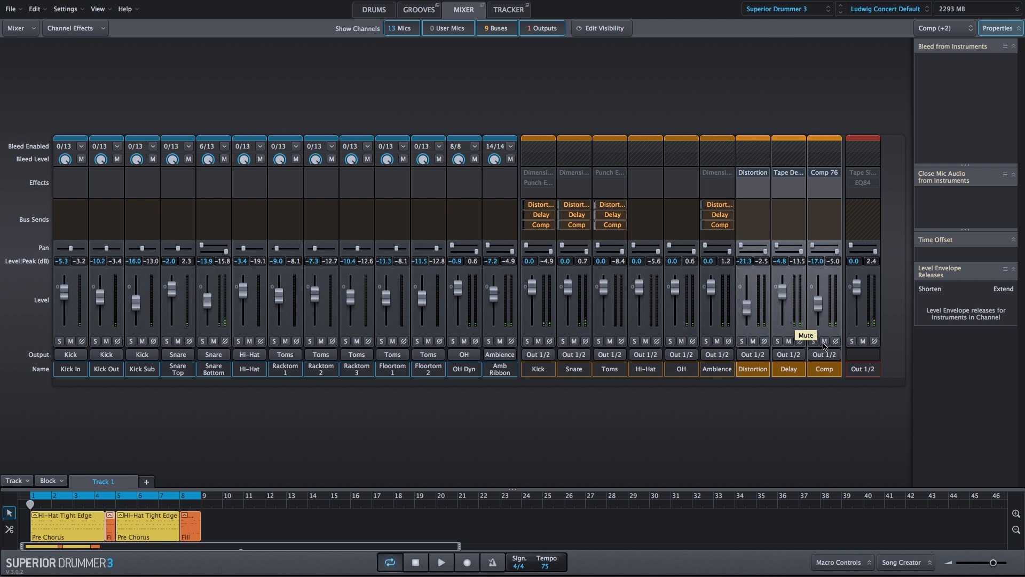
Select the Ambience bus and enable and open its Dimension T effect
{"action": "left_click", "coordinate": [753, 368]}
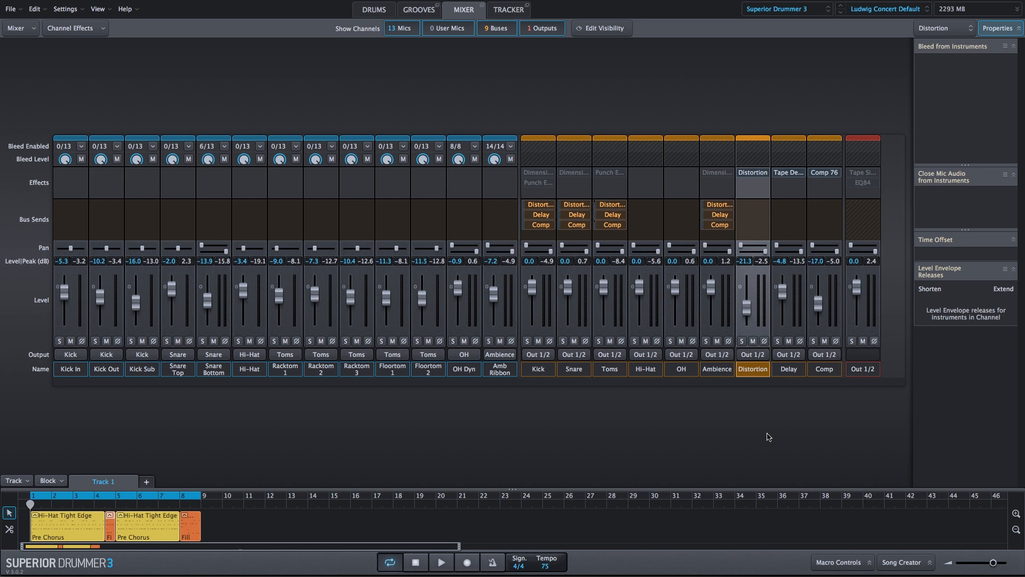
{"action": "left_click", "coordinate": [716, 373]}
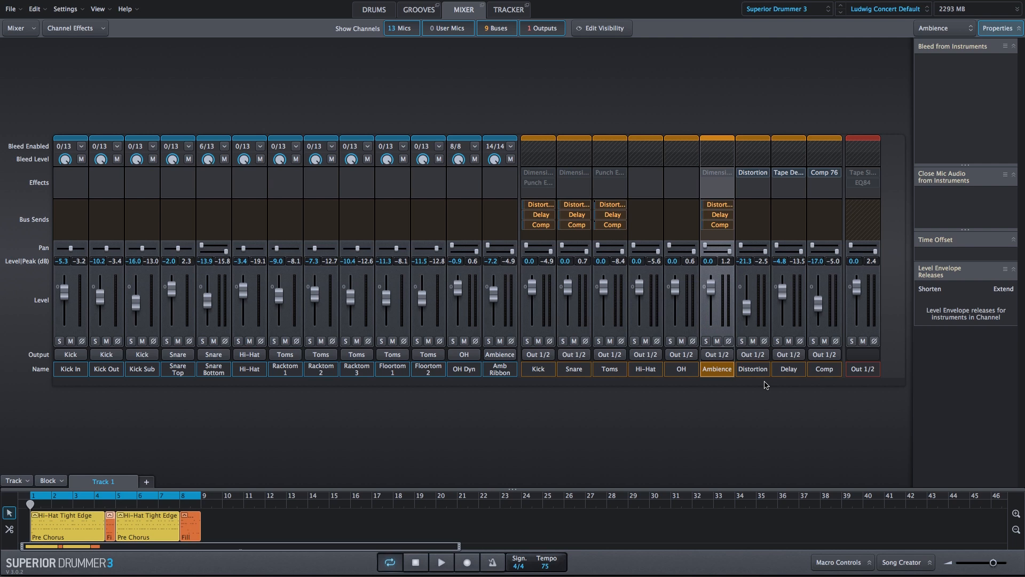
{"action": "mouse_move", "coordinate": [710, 174]}
{"action": "left_click", "coordinate": [717, 172]}
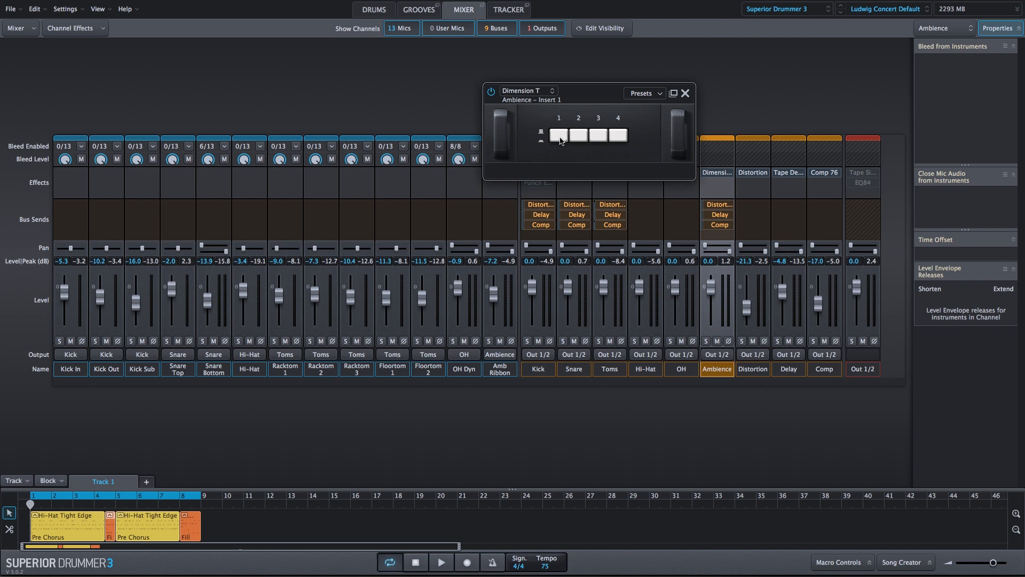
{"action": "left_click", "coordinate": [559, 138]}
{"action": "left_click", "coordinate": [580, 139]}
{"action": "left_click", "coordinate": [601, 140]}
Solo the Ambience bus, play the groove, and compare it with Dimension T bypassed and active
{"action": "left_click", "coordinate": [705, 341]}
{"action": "key", "text": "space"}
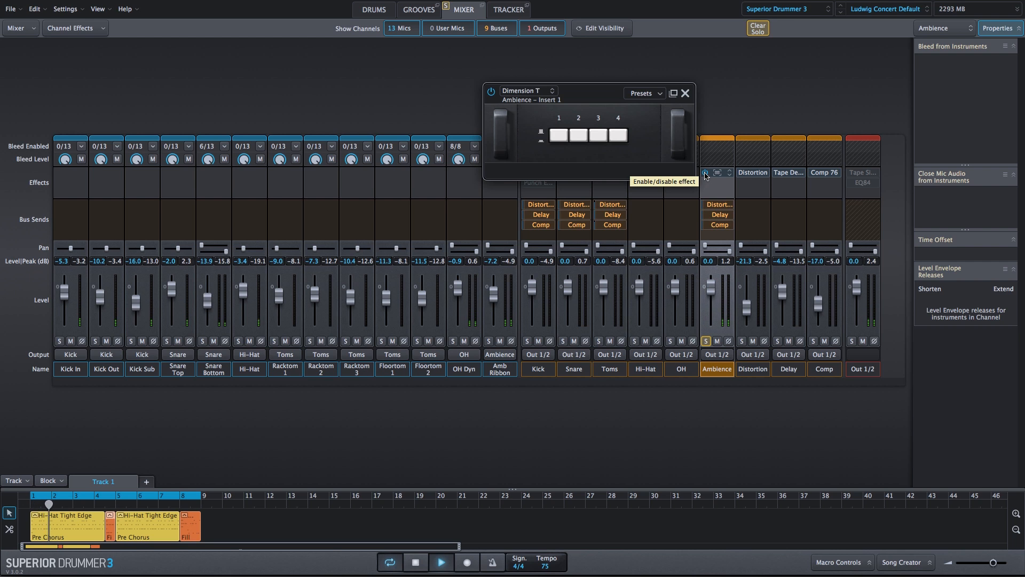
{"action": "left_click", "coordinate": [706, 173]}
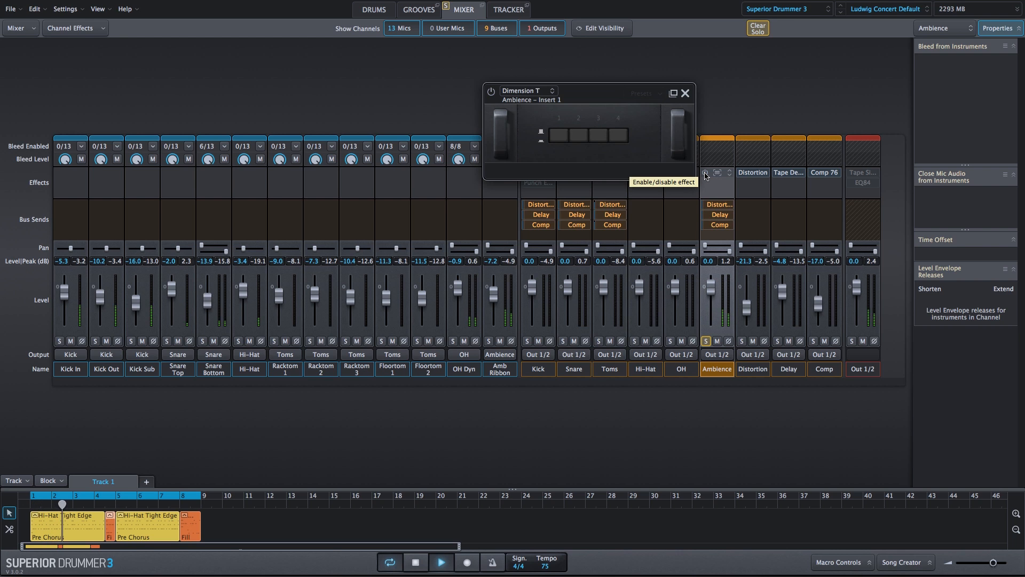
{"action": "left_click", "coordinate": [705, 173]}
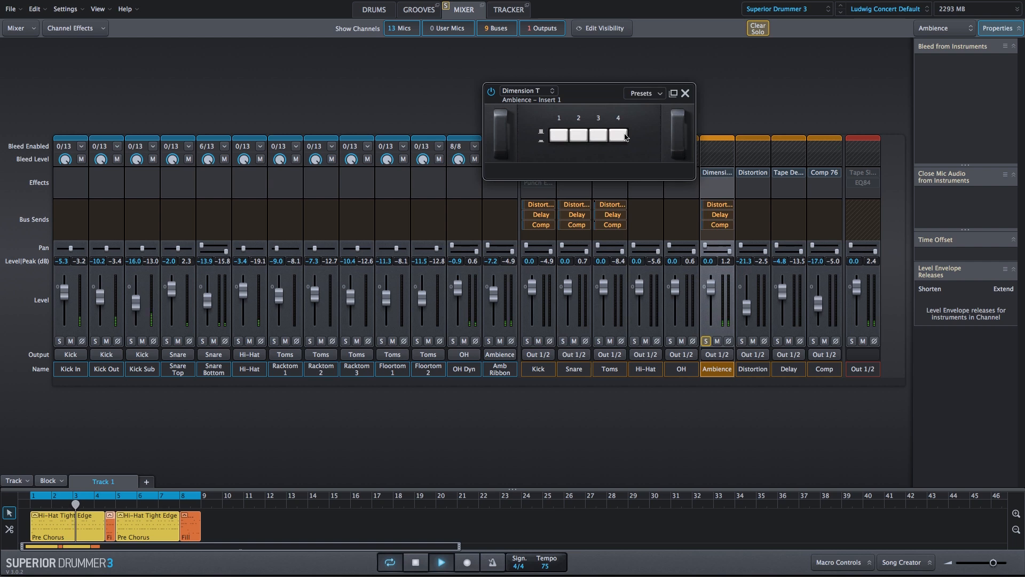
Engage all four Dimension T modes and compare the soloed Ambience bus with the effect bypassed and active
{"action": "left_click", "coordinate": [620, 135]}
{"action": "left_click", "coordinate": [599, 135]}
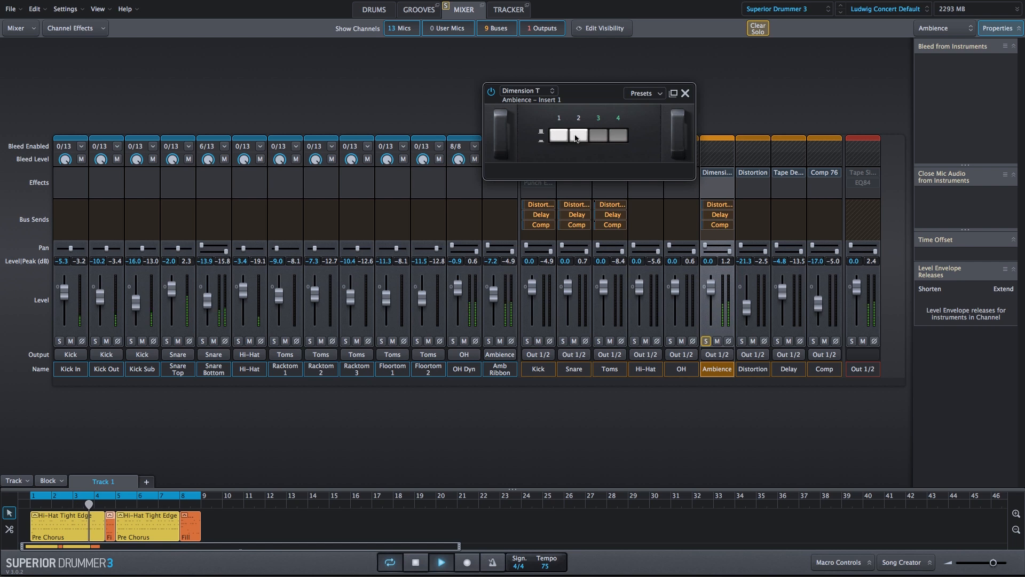
{"action": "left_click", "coordinate": [578, 135]}
{"action": "left_click", "coordinate": [558, 135]}
{"action": "mouse_move", "coordinate": [705, 177]}
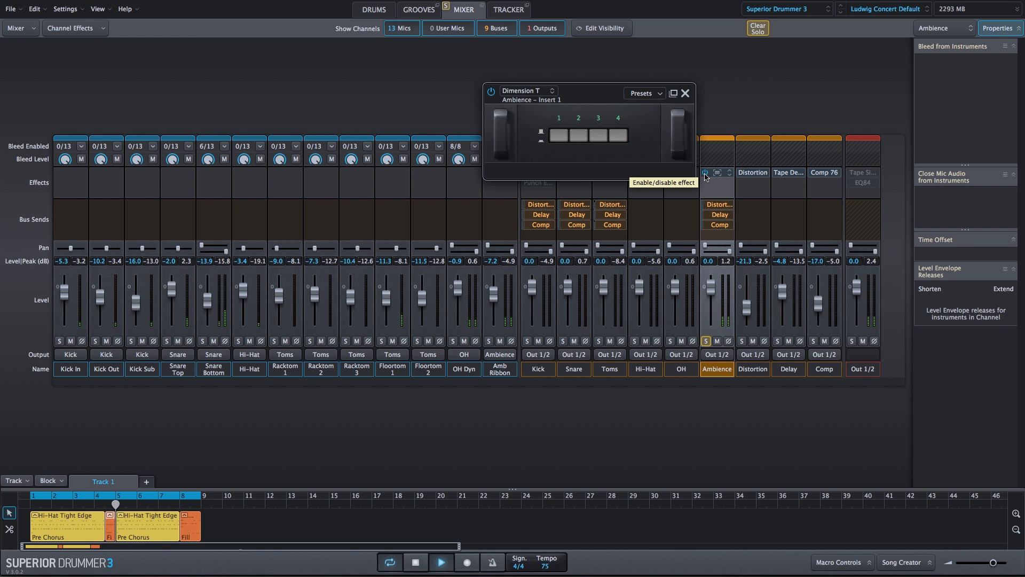
{"action": "left_click", "coordinate": [705, 173]}
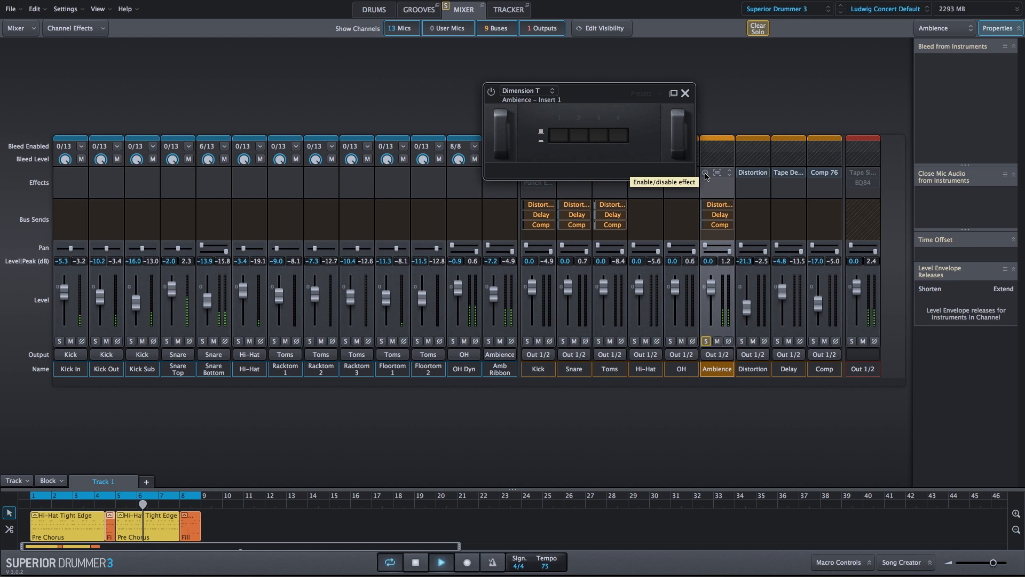
{"action": "left_click", "coordinate": [705, 174]}
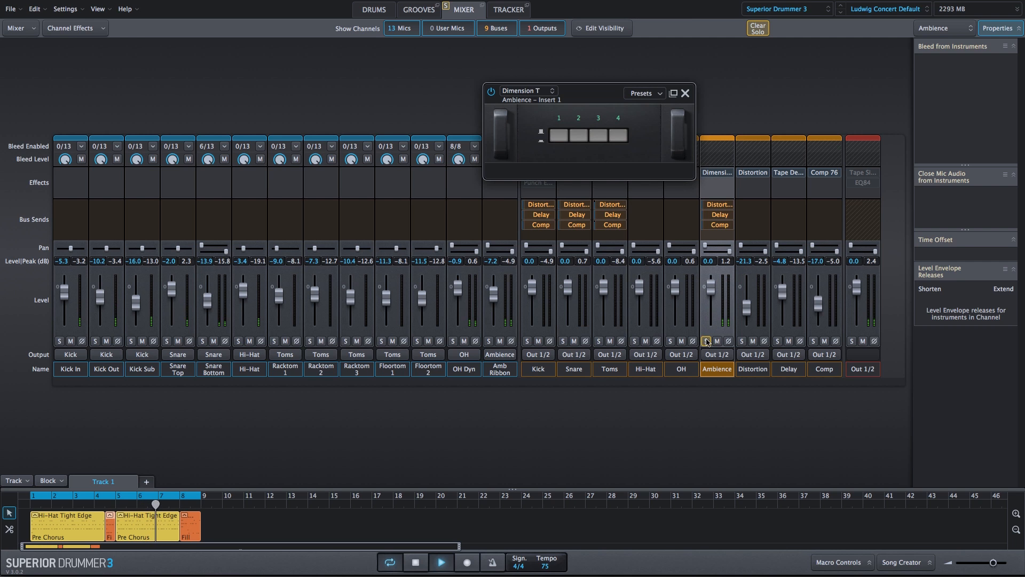
Unsolo the Ambience bus and disengage all four modes of its Dimension T effect
{"action": "left_click", "coordinate": [705, 341]}
{"action": "left_click", "coordinate": [618, 135]}
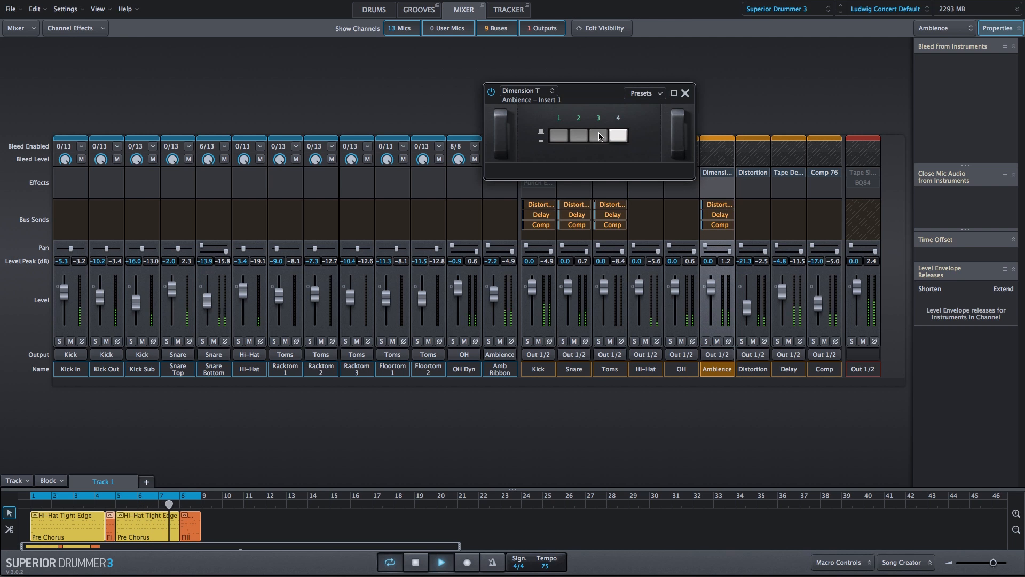
{"action": "left_click", "coordinate": [577, 137]}
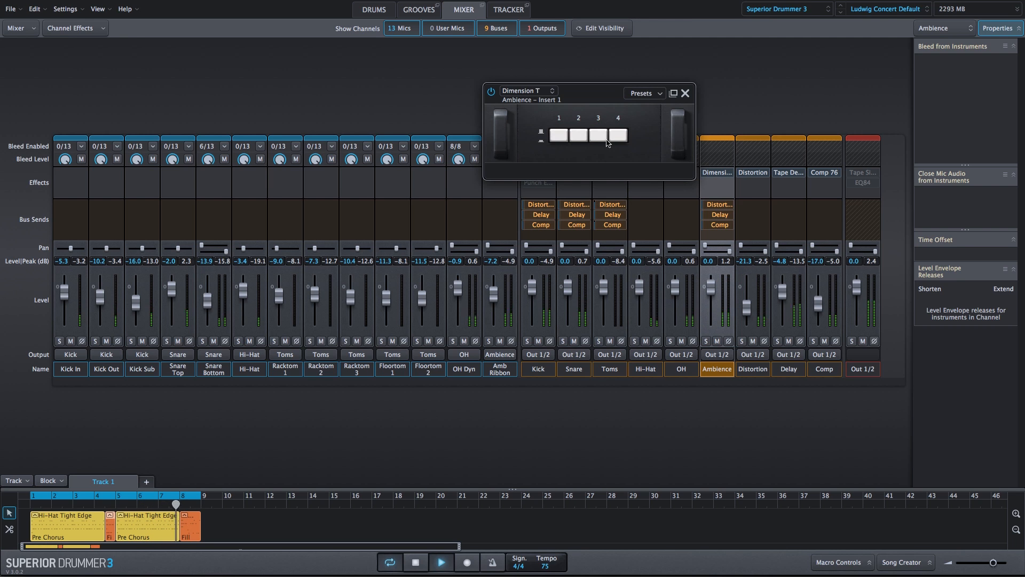
Compare the full mix with the Ambience bus's Dimension T bypassed and active, leave it enabled, and close the effect
{"action": "left_click", "coordinate": [705, 173]}
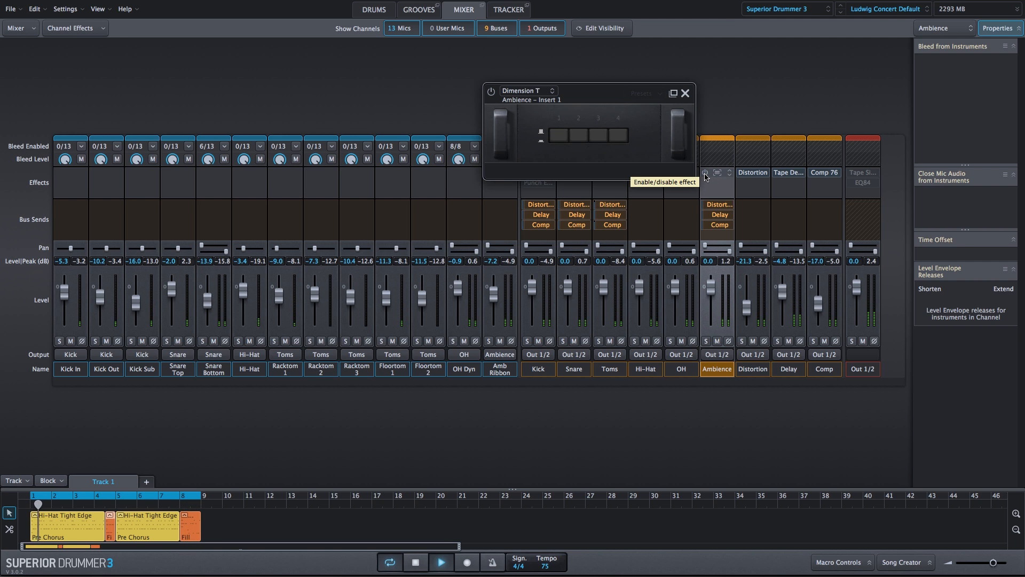
{"action": "left_click", "coordinate": [705, 174]}
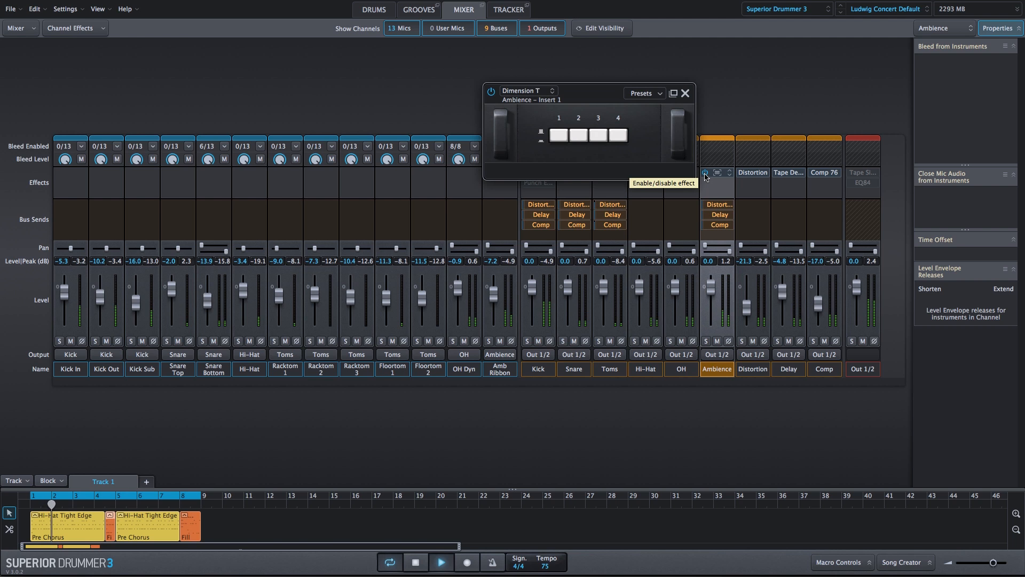
{"action": "left_click", "coordinate": [705, 173]}
{"action": "left_click", "coordinate": [706, 174]}
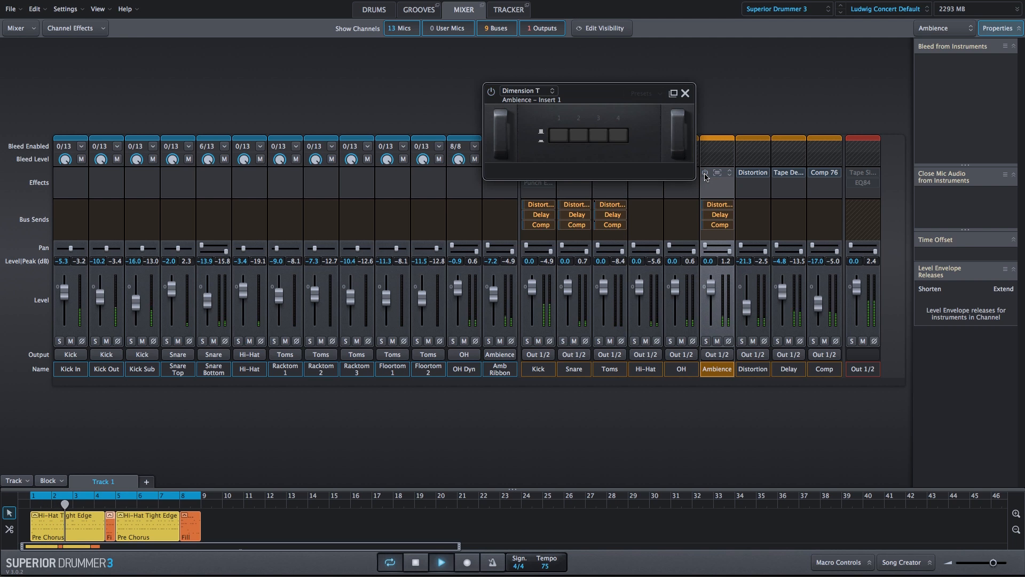
{"action": "left_click", "coordinate": [705, 174]}
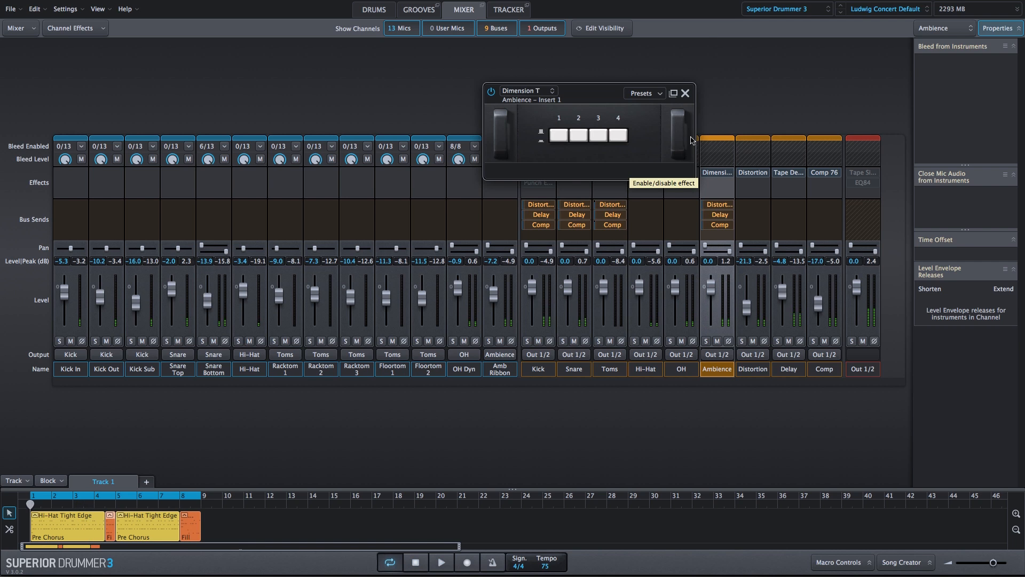
{"action": "left_click", "coordinate": [685, 94]}
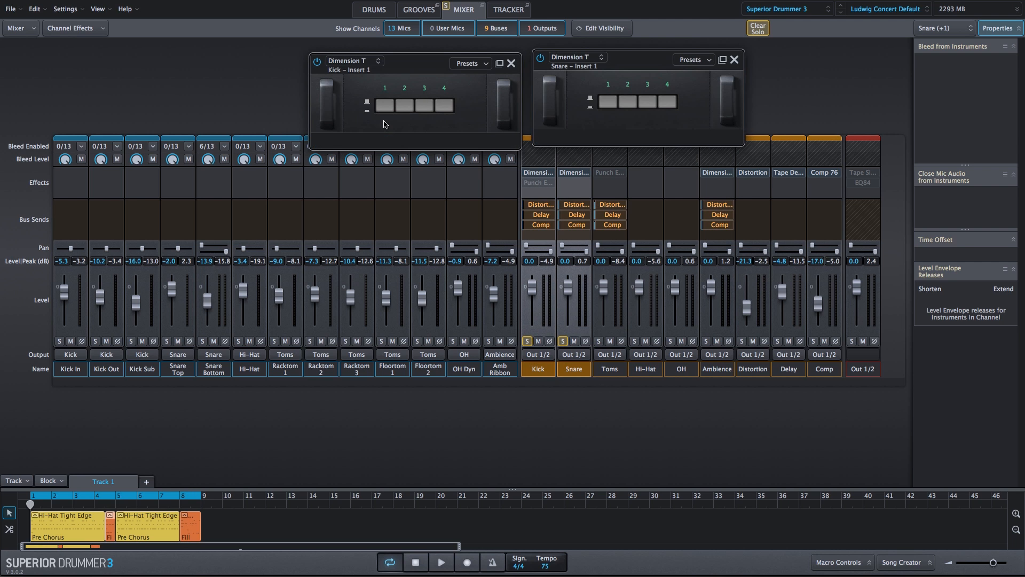
Play the groove with the Kick and Snare buses soloed and compare their Dimension T effects bypassed and active
{"action": "key", "text": "space"}
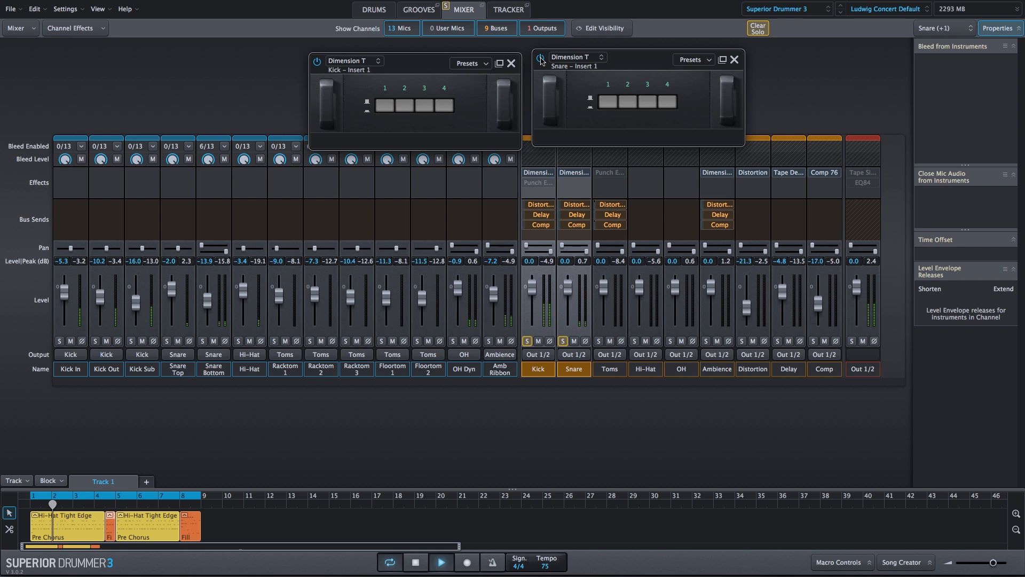
{"action": "left_click", "coordinate": [541, 61]}
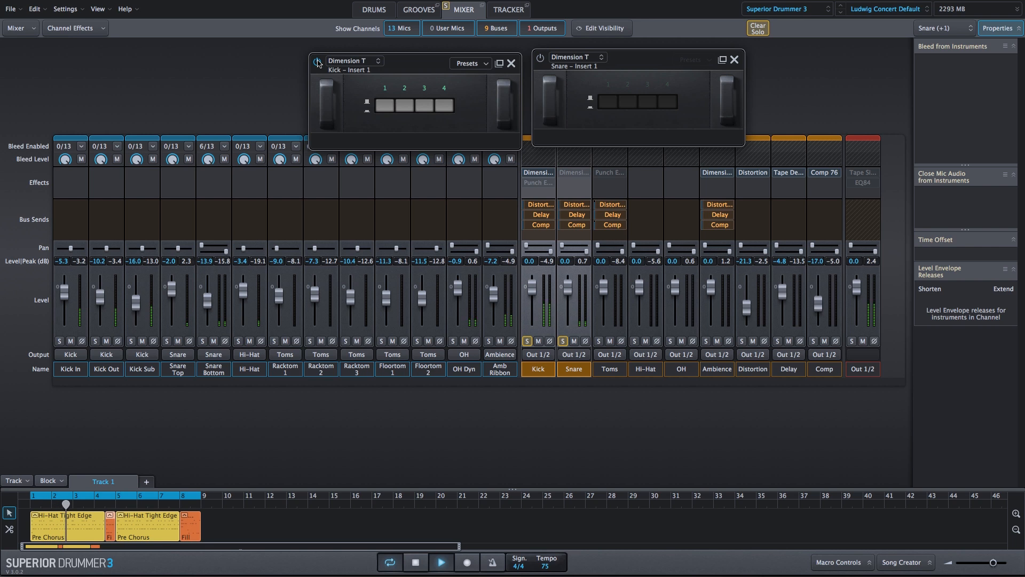
{"action": "left_click", "coordinate": [318, 62]}
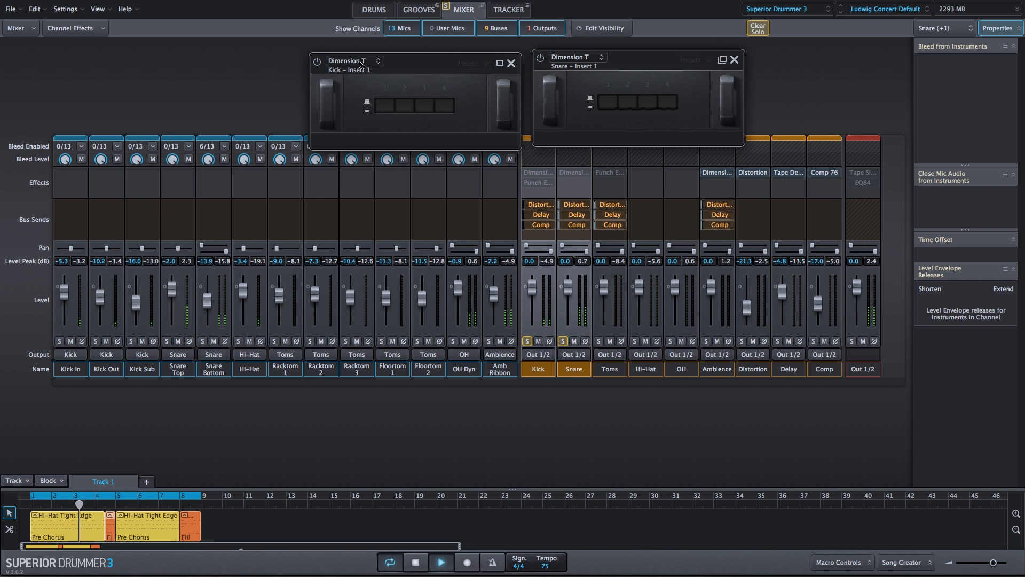
{"action": "left_click", "coordinate": [540, 58]}
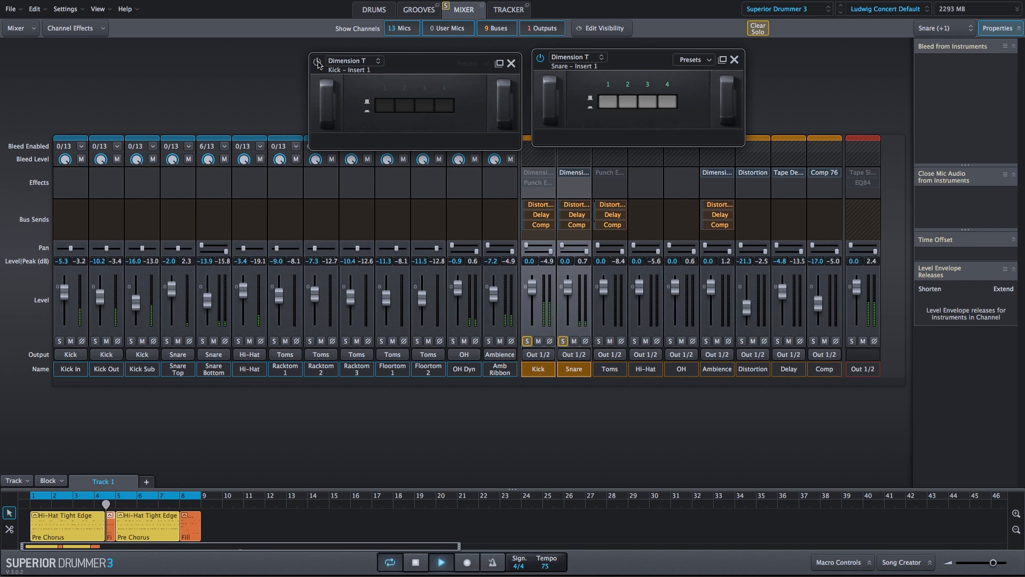
{"action": "left_click", "coordinate": [317, 62]}
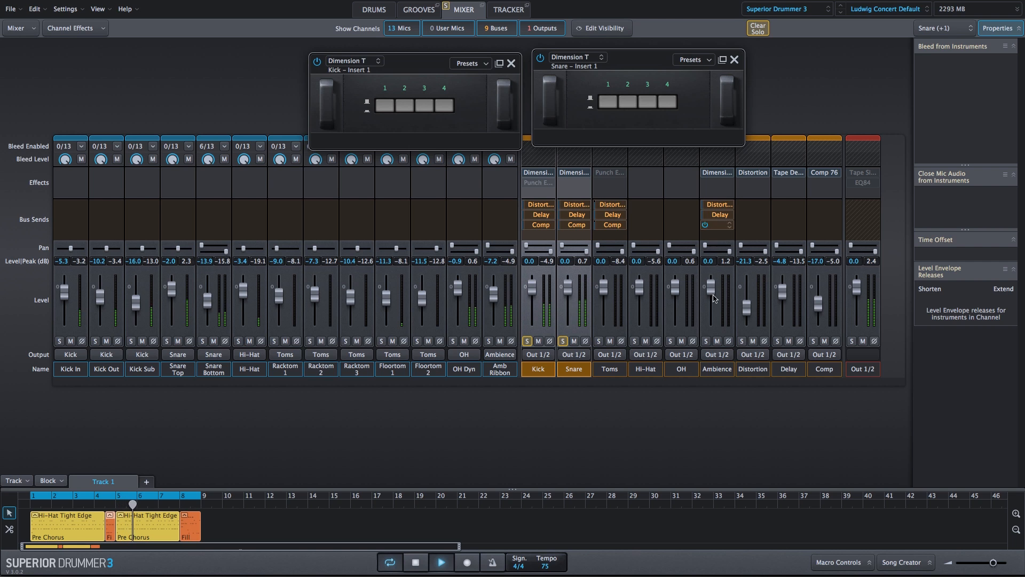
Add the Ambience bus to the solo and selection, and compare the Kick, Snare and Ambience buses with Dimension T bypassed and active
{"action": "left_click", "coordinate": [705, 340]}
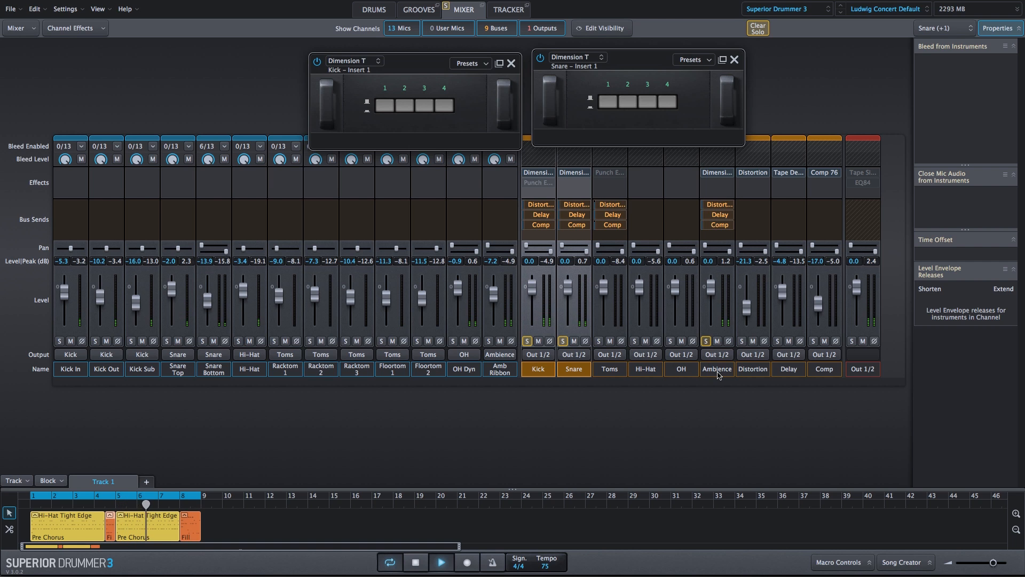
{"action": "left_click", "coordinate": [715, 370], "text": "ctrl"}
{"action": "mouse_move", "coordinate": [707, 174]}
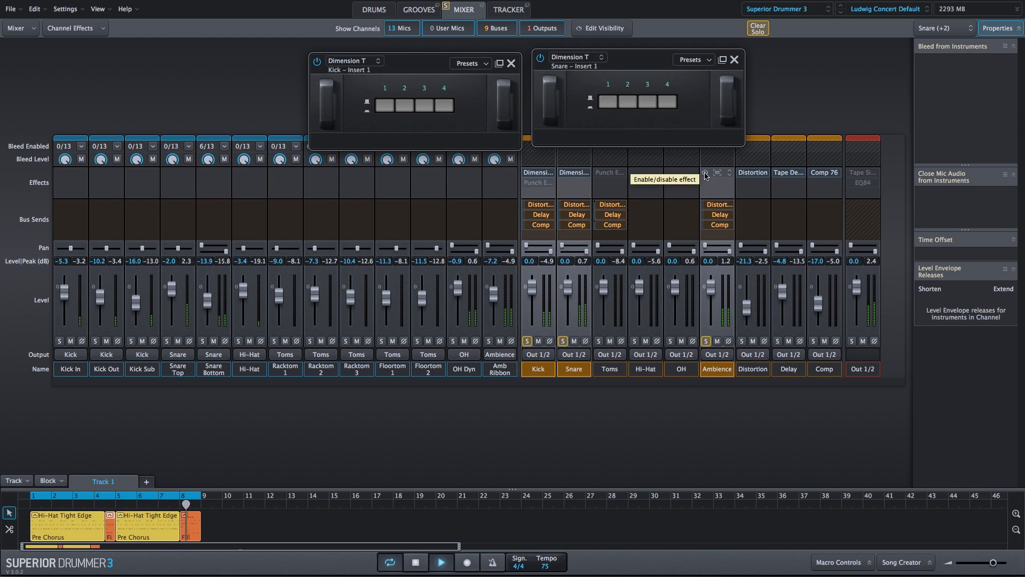
{"action": "left_click", "coordinate": [705, 175]}
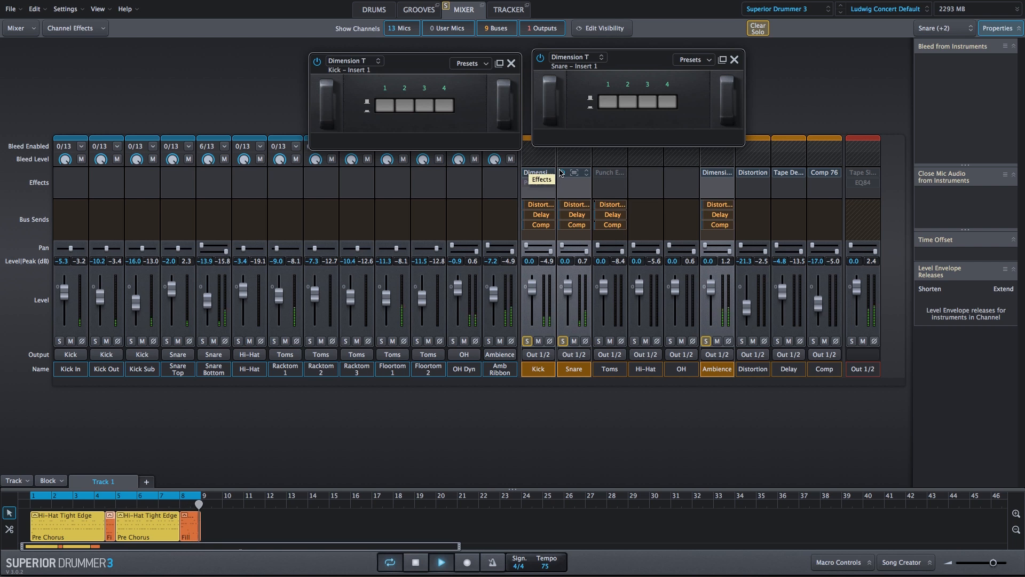
{"action": "left_click", "coordinate": [562, 173]}
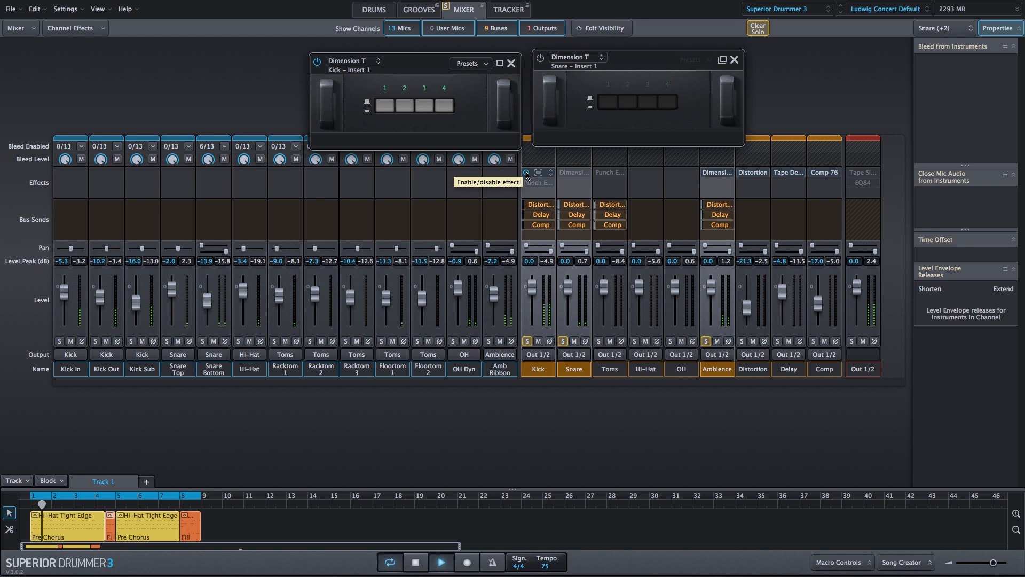
{"action": "left_click", "coordinate": [527, 174]}
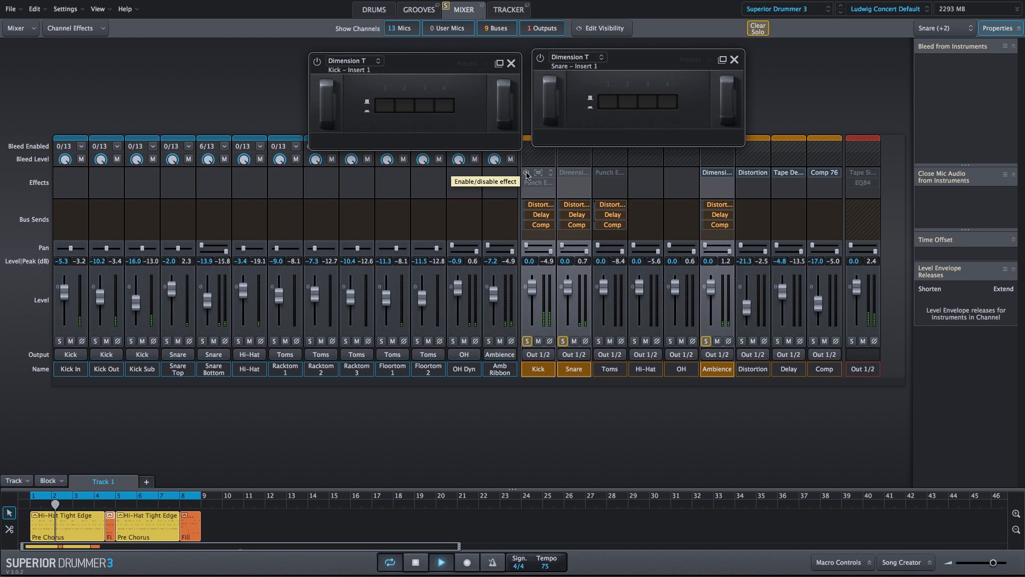
{"action": "left_click", "coordinate": [526, 174]}
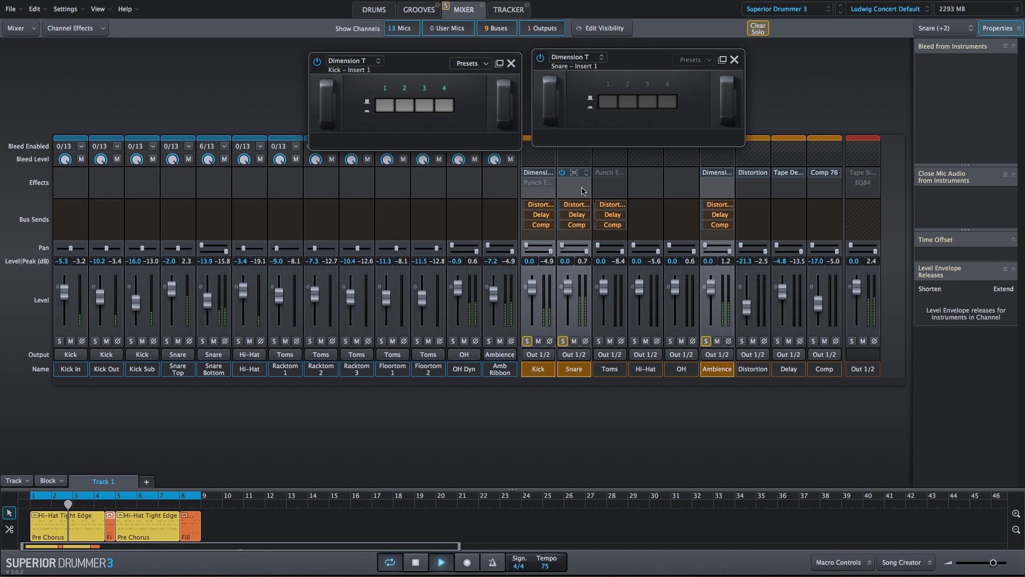
{"action": "left_click", "coordinate": [562, 173]}
Unsolo the three buses, compare Dimension T bypassed and active in the full mix, then stop playback and close the Kick and Snare effects
{"action": "left_click", "coordinate": [706, 341]}
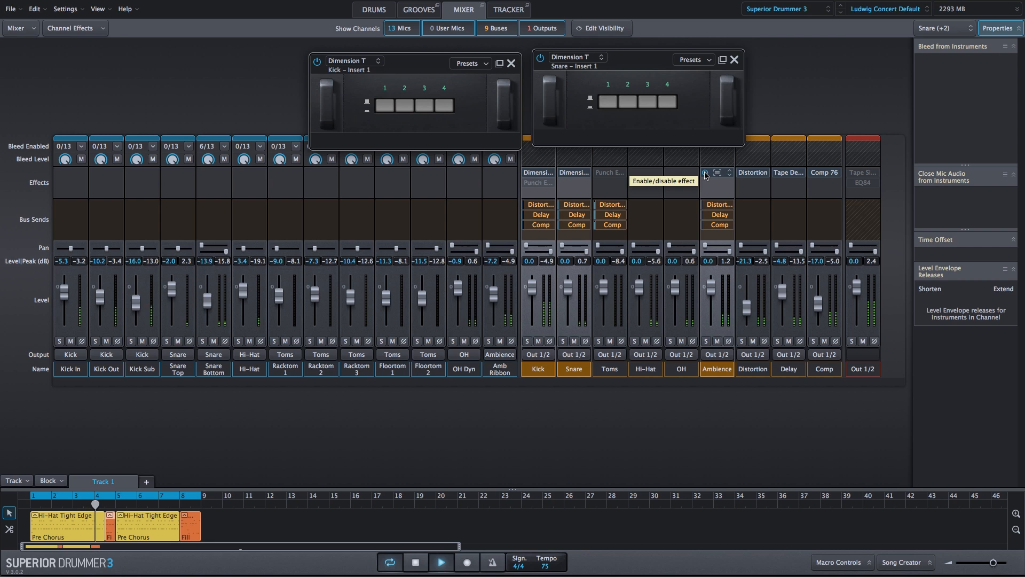
{"action": "left_click", "coordinate": [705, 174]}
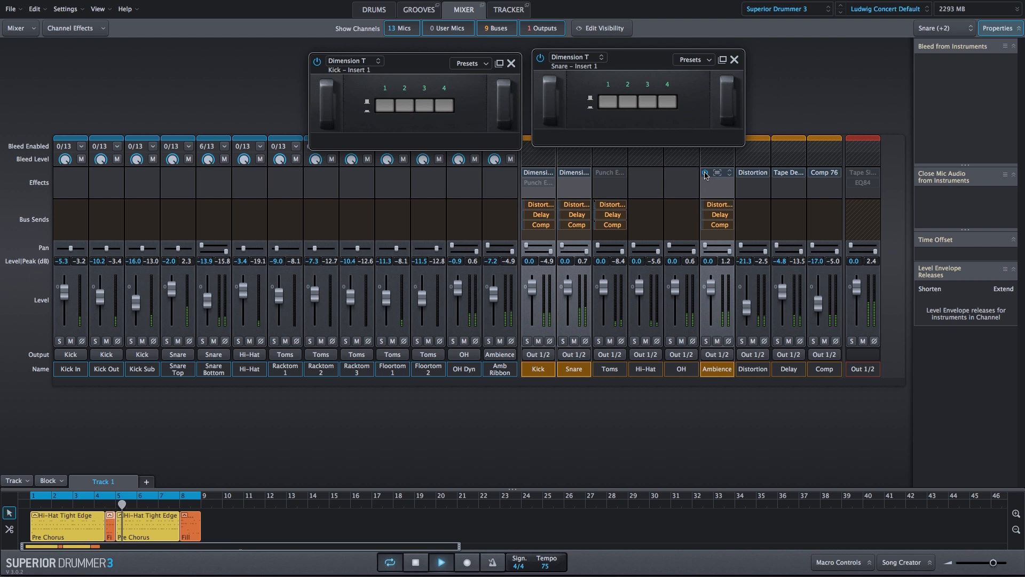
{"action": "left_click", "coordinate": [562, 173]}
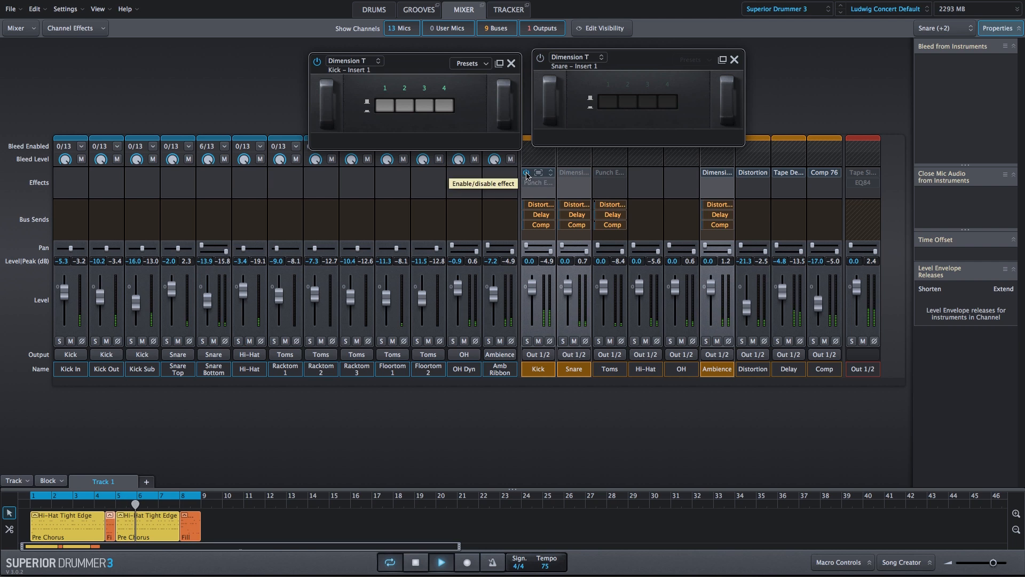
{"action": "left_click", "coordinate": [527, 173]}
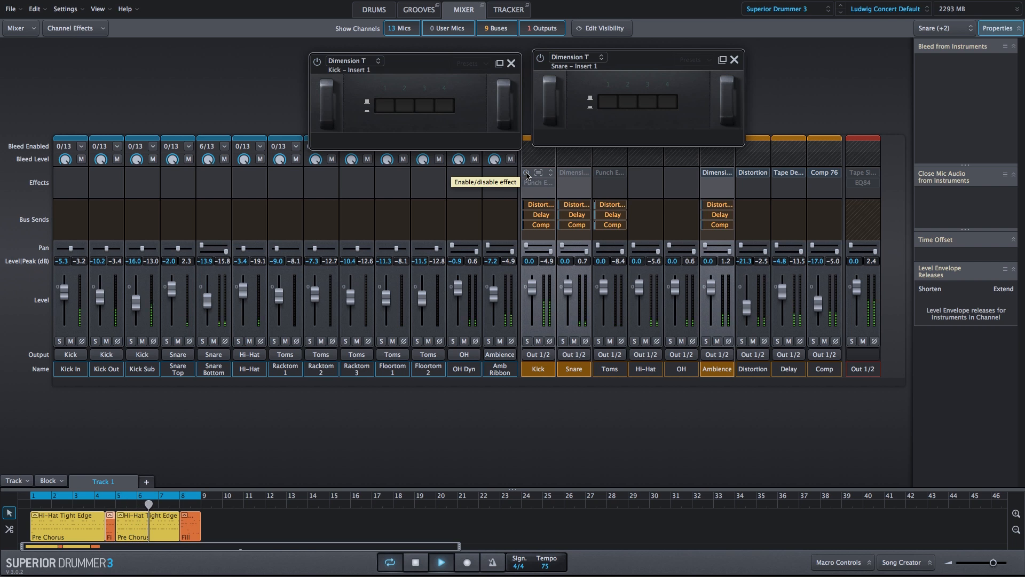
{"action": "left_click", "coordinate": [526, 173]}
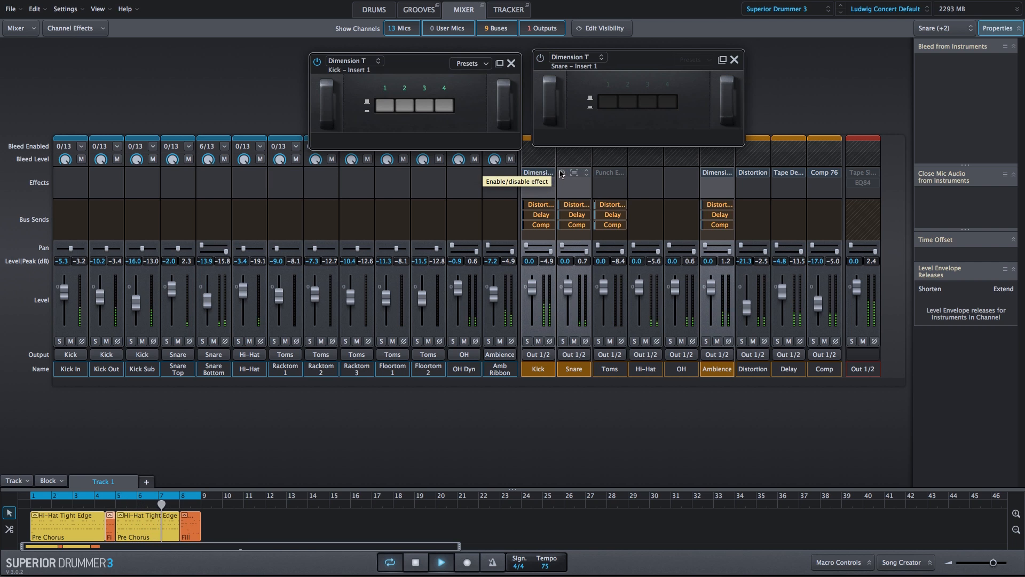
{"action": "left_click", "coordinate": [562, 172]}
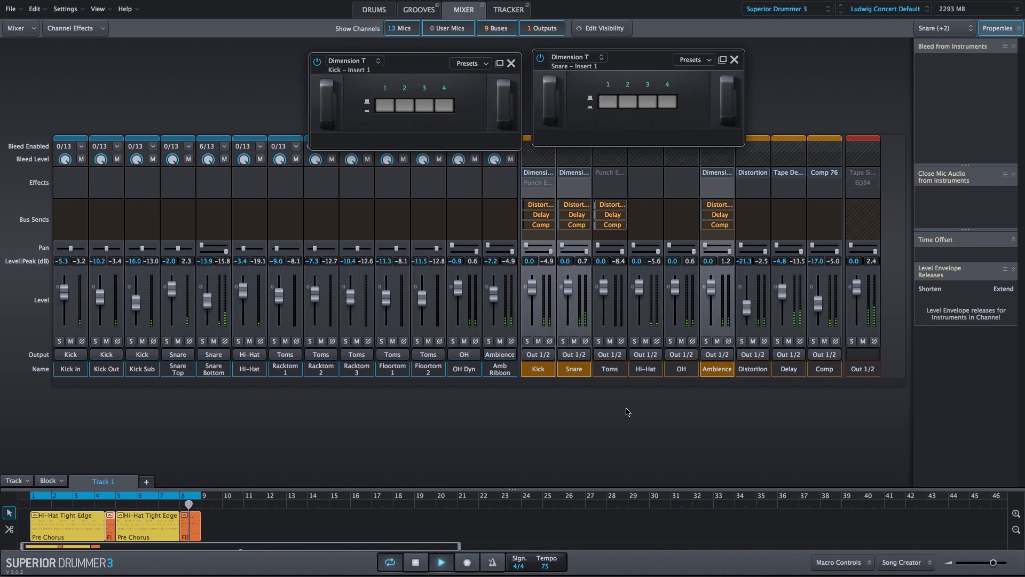
{"action": "key", "text": "space"}
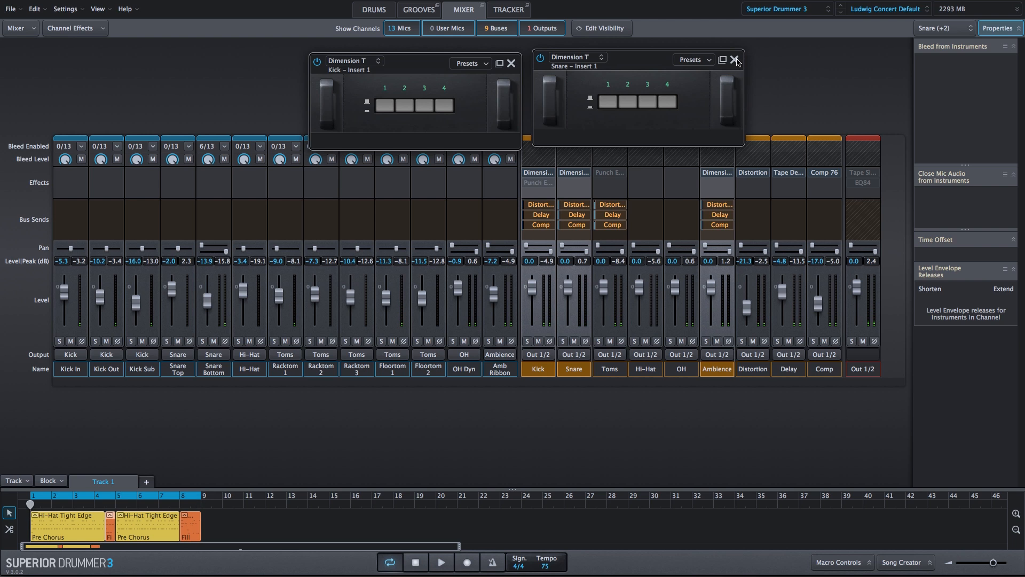
{"action": "left_click", "coordinate": [734, 60]}
{"action": "left_click", "coordinate": [511, 63]}
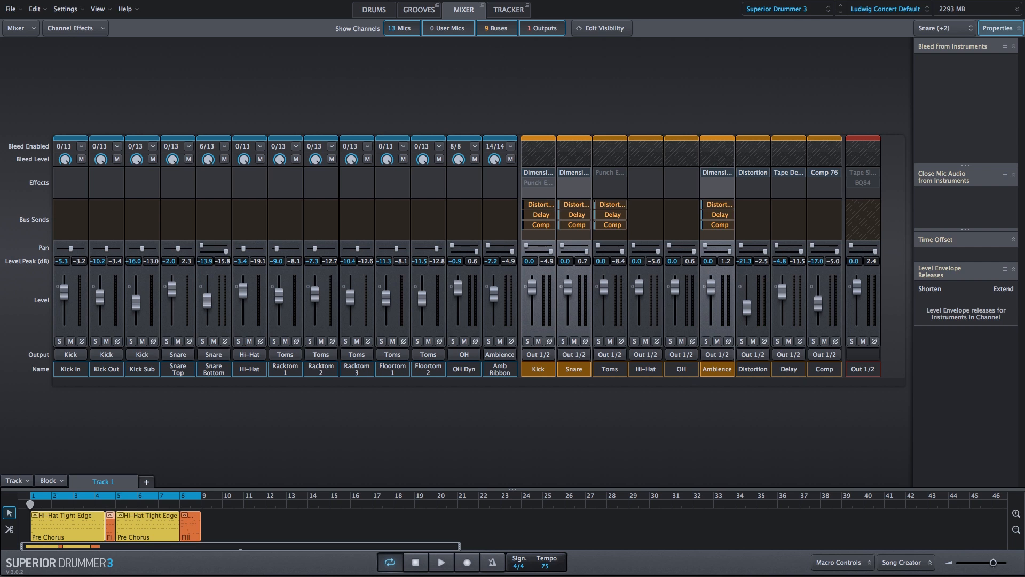
Show the drum kit and audition the three rack toms and two floor toms one after another
{"action": "left_click", "coordinate": [374, 9]}
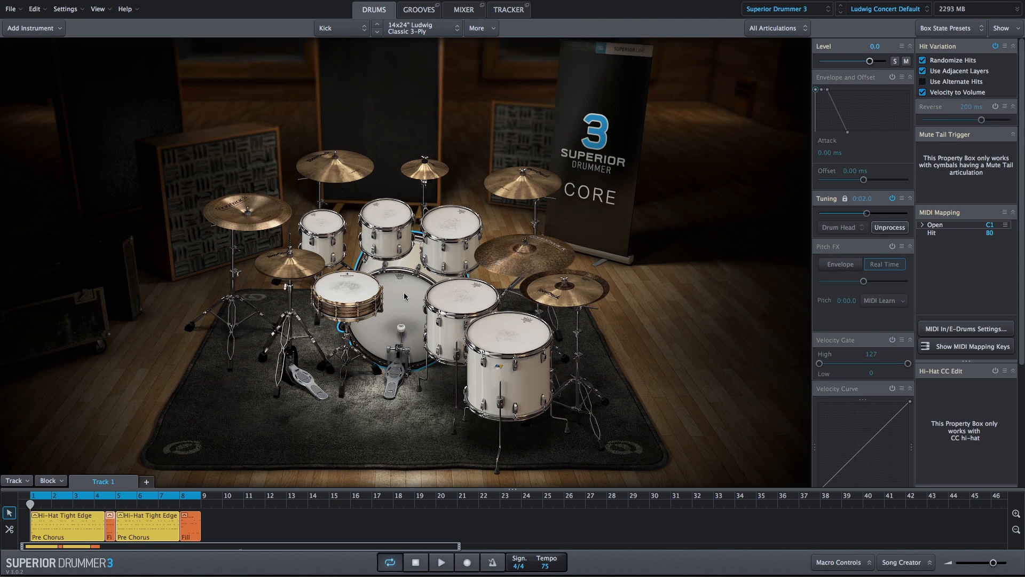
{"action": "left_click", "coordinate": [323, 223]}
{"action": "left_click", "coordinate": [378, 217]}
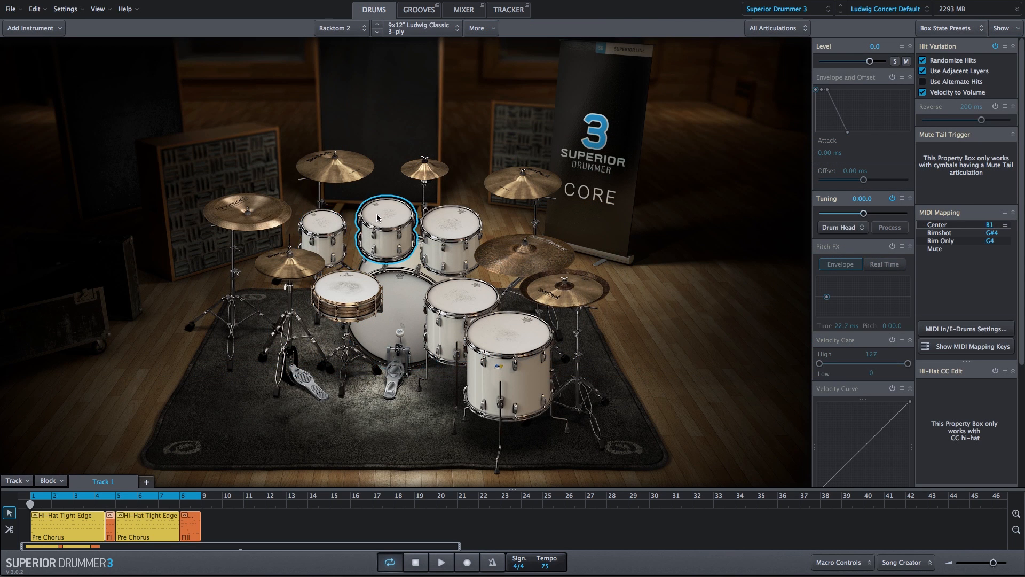
{"action": "left_click", "coordinate": [442, 225]}
{"action": "left_click", "coordinate": [463, 287]}
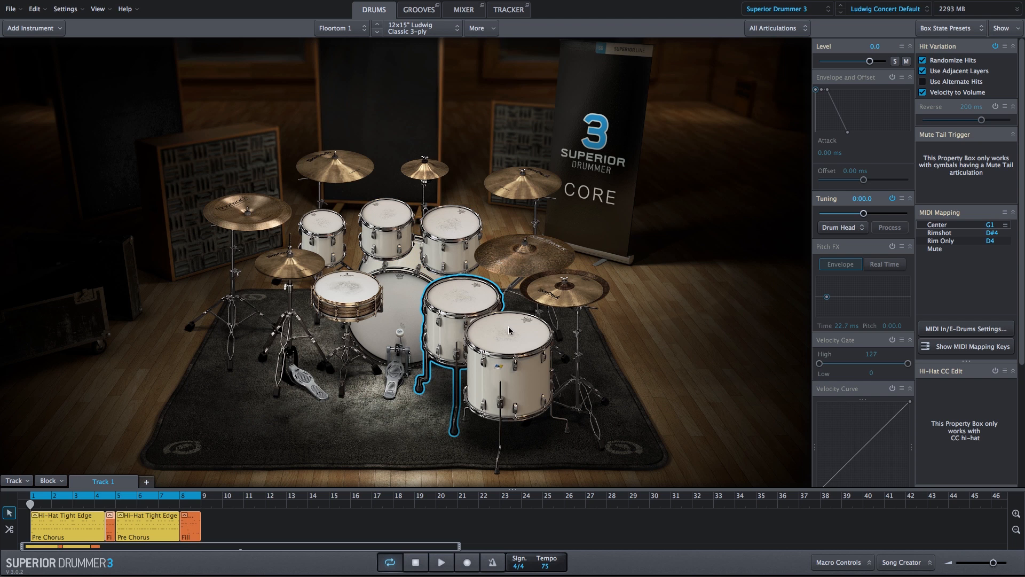
{"action": "left_click", "coordinate": [511, 329]}
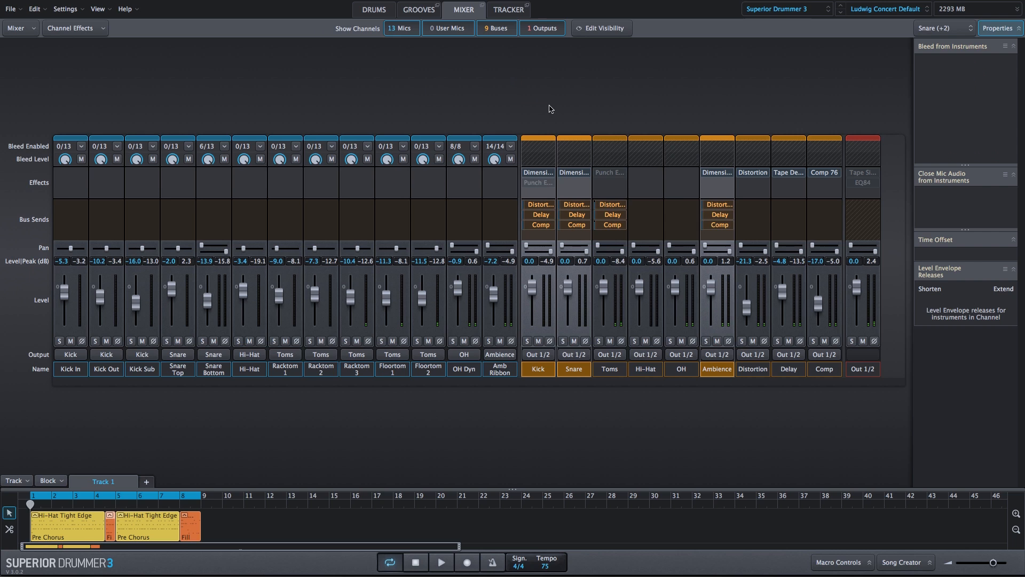
Inspect the Punch Exciter 180 settings on the Kick bus and the Toms bus, closing each effect
{"action": "left_click", "coordinate": [537, 183]}
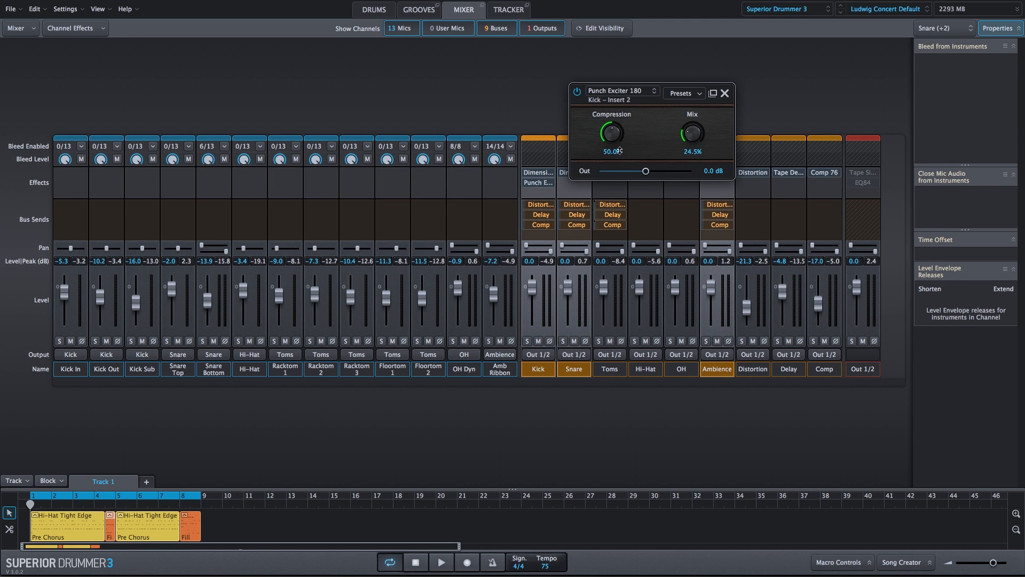
{"action": "left_click", "coordinate": [725, 94]}
{"action": "left_click", "coordinate": [611, 173]}
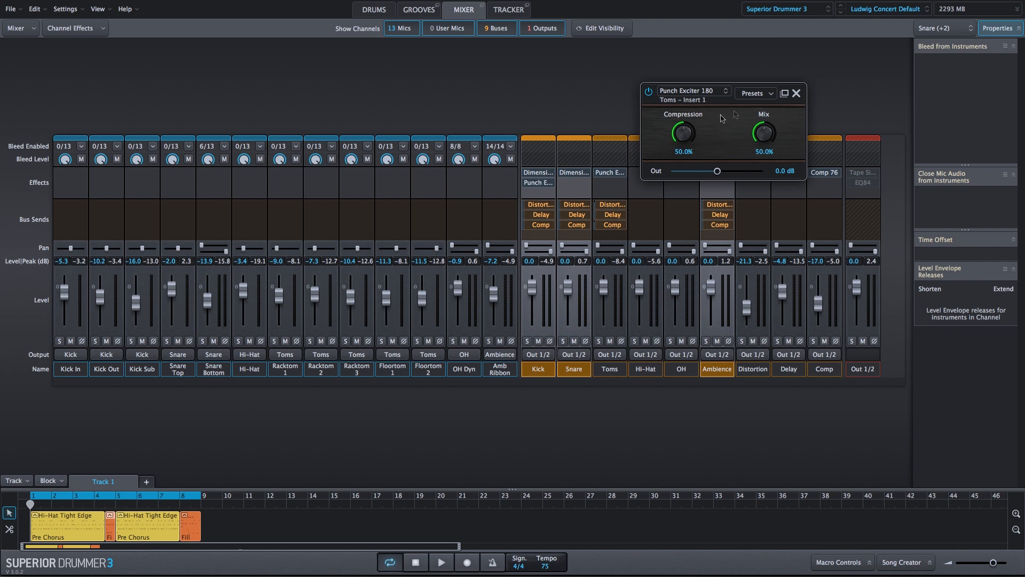
{"action": "left_click", "coordinate": [796, 94]}
Return to the drum kit and audition the kick, rack toms and floor toms with Punch Exciter 180 bypassed
{"action": "left_click", "coordinate": [374, 10]}
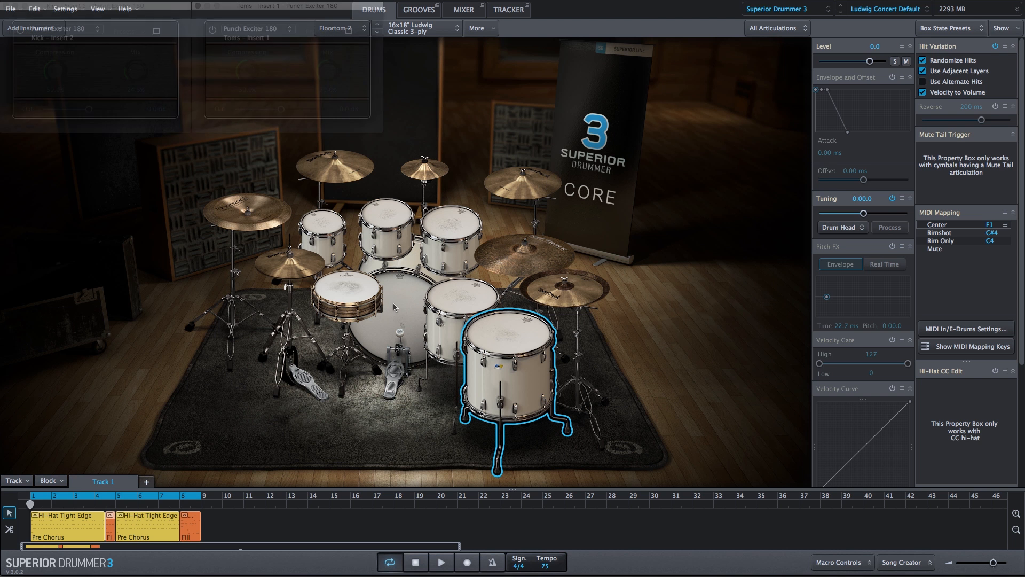
{"action": "left_click", "coordinate": [398, 315]}
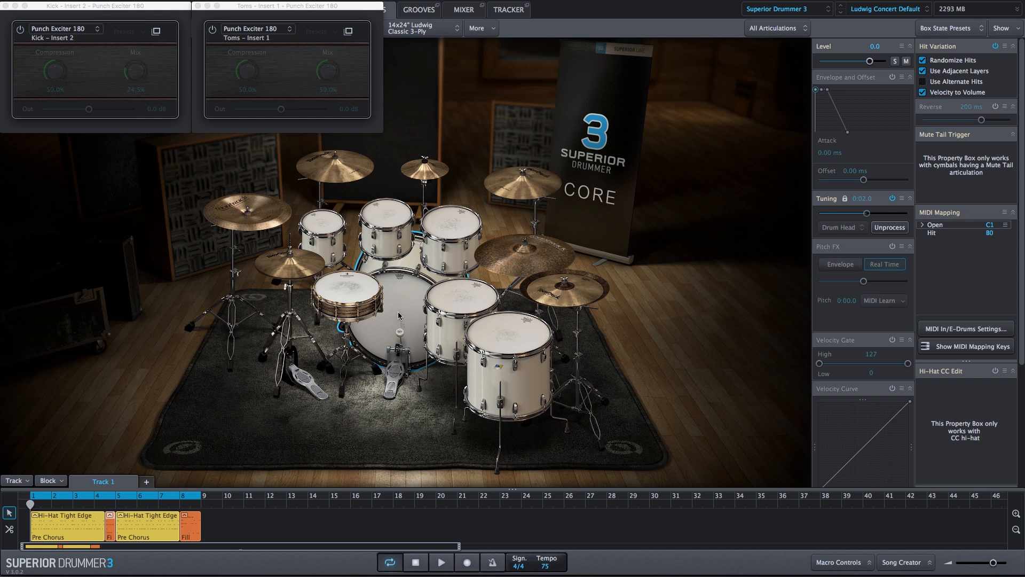
{"action": "left_click", "coordinate": [325, 226]}
{"action": "left_click", "coordinate": [386, 221]}
{"action": "left_click", "coordinate": [450, 225]}
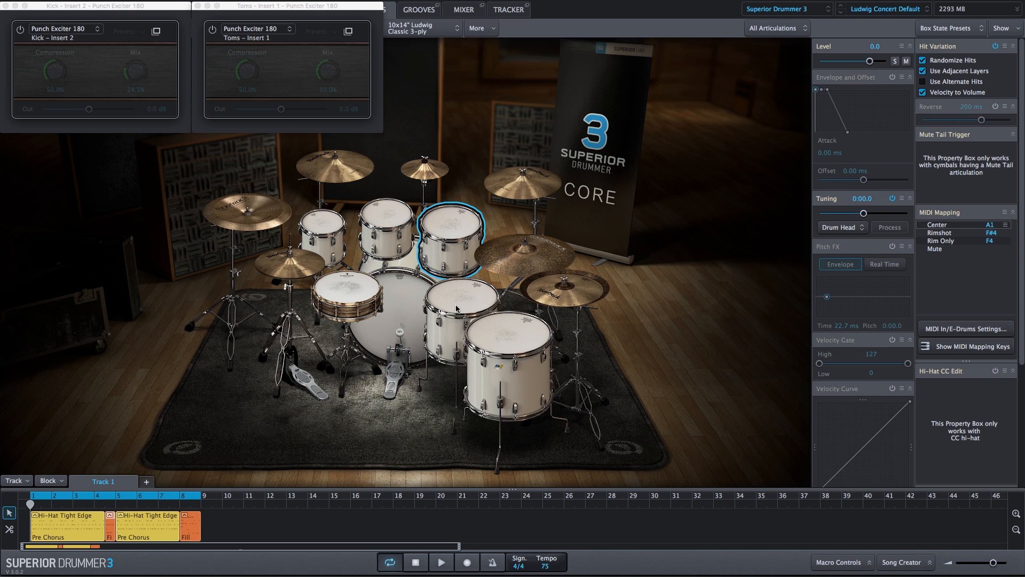
{"action": "left_click", "coordinate": [457, 308]}
{"action": "left_click", "coordinate": [517, 346]}
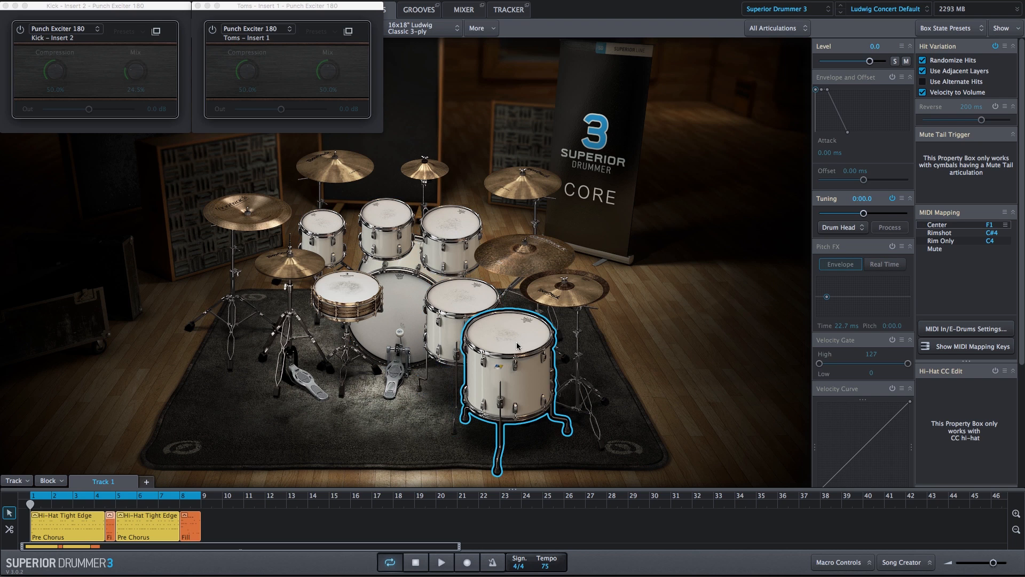
Enable Punch Exciter 180 on the Kick and Toms buses and audition the kick, rack toms and floor toms with it
{"action": "left_click", "coordinate": [20, 30]}
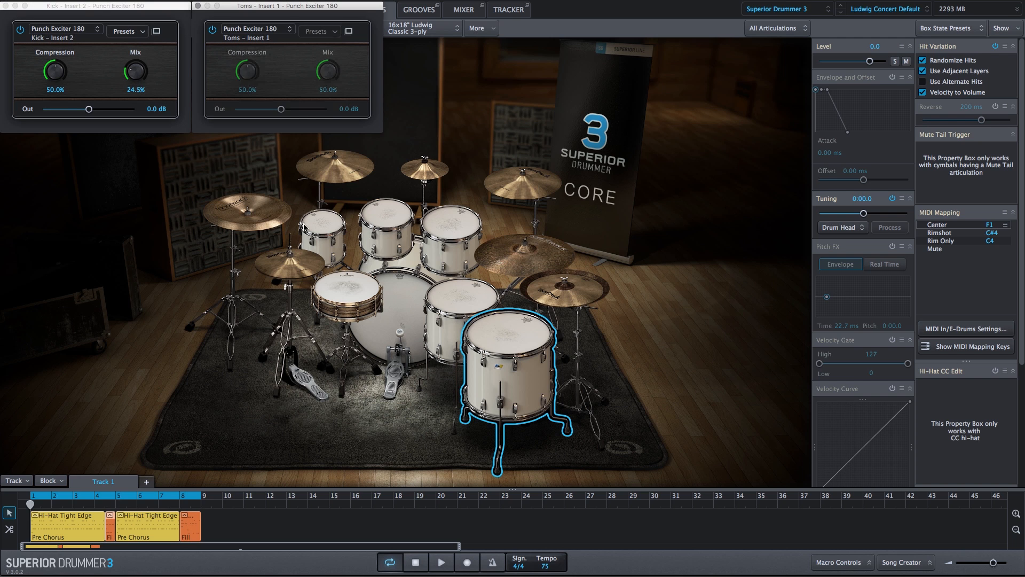
{"action": "left_click", "coordinate": [212, 30]}
{"action": "left_click", "coordinate": [394, 309]}
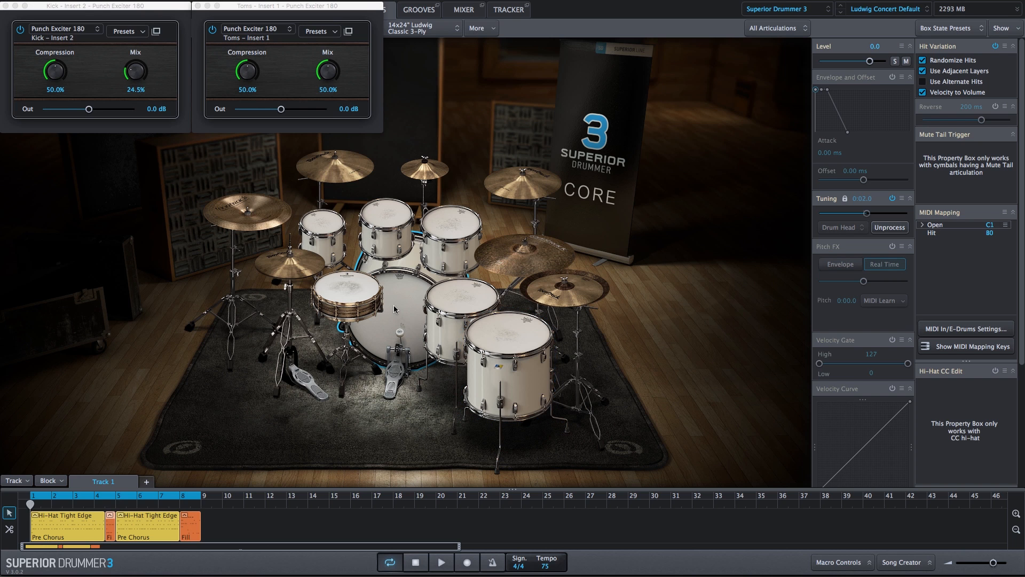
{"action": "left_click", "coordinate": [321, 223]}
{"action": "left_click", "coordinate": [386, 220]}
{"action": "left_click", "coordinate": [431, 226]}
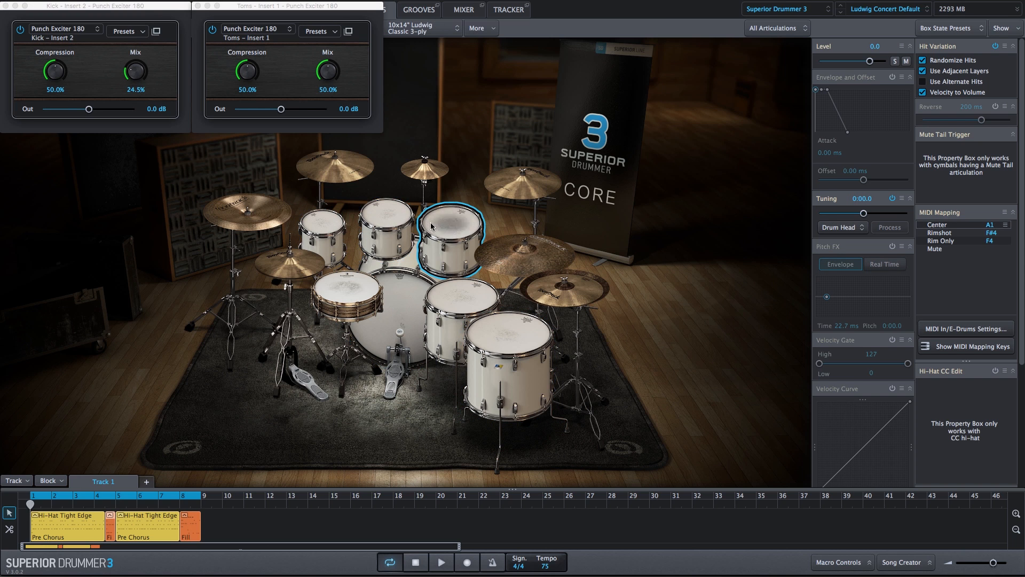
{"action": "left_click", "coordinate": [453, 291]}
{"action": "left_click", "coordinate": [508, 354]}
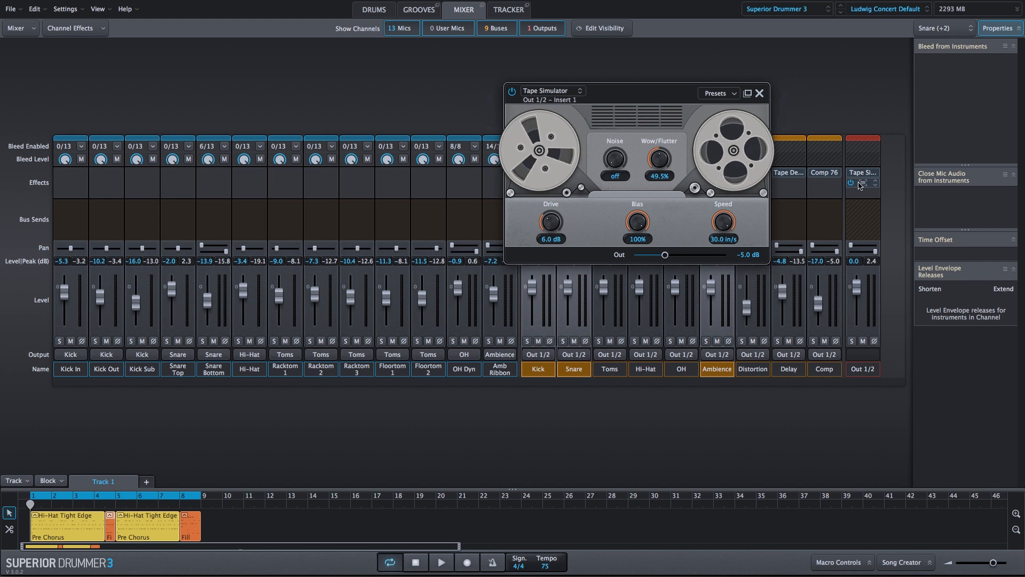
Inspect the EQ84 settings on the Out 1/2 channel and close the effect
{"action": "left_click", "coordinate": [863, 184]}
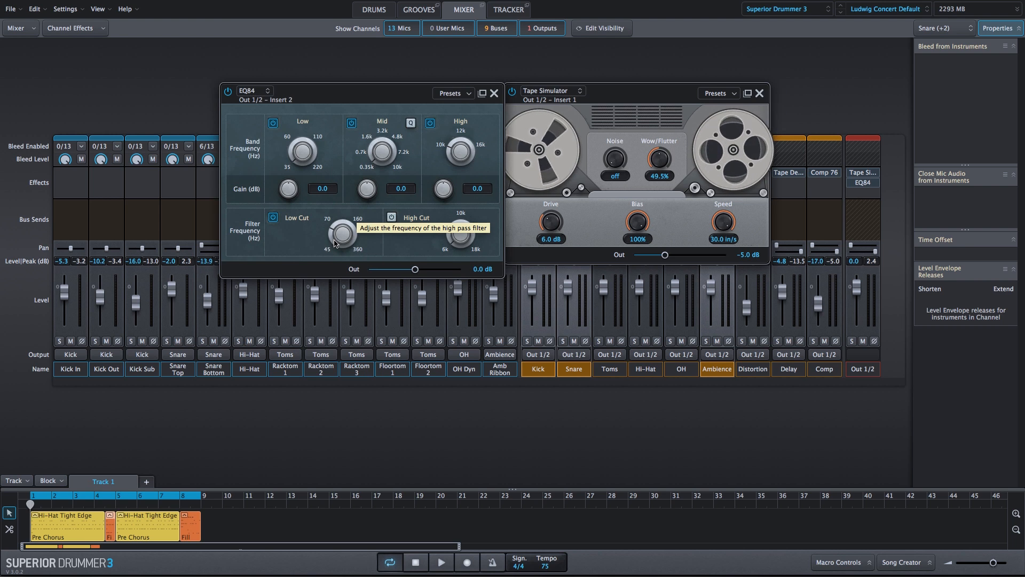
{"action": "left_click", "coordinate": [493, 94]}
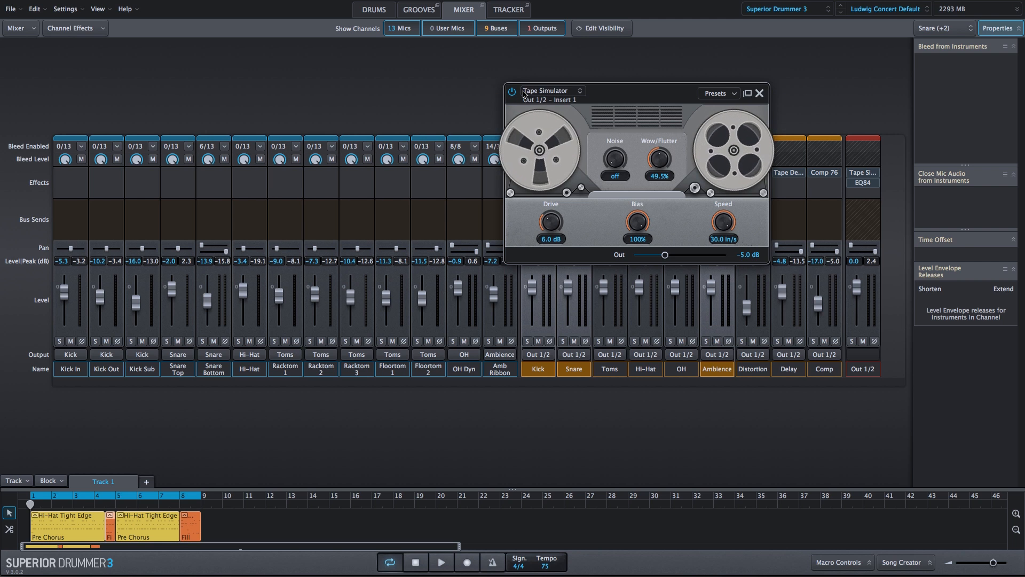
Play the groove and audition the Tape Simulator's Speed and Bias changes, returning them to 30.0 in/s and 100%
{"action": "key", "text": "space"}
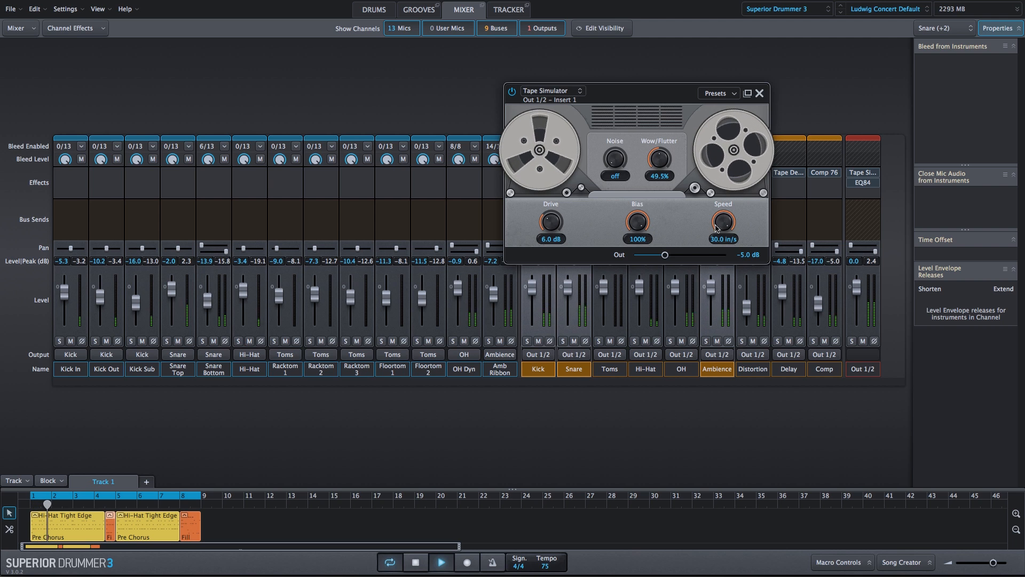
{"action": "mouse_move", "coordinate": [722, 228]}
{"action": "left_mouse_down"}
{"action": "mouse_move", "coordinate": [717, 320]}
{"action": "mouse_move", "coordinate": [728, 208]}
{"action": "left_mouse_up"}
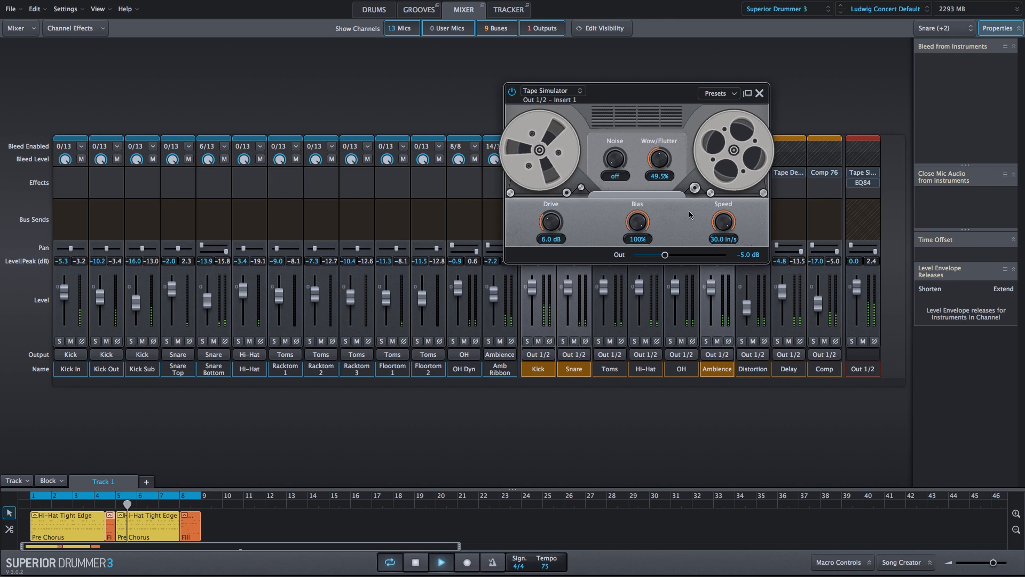
{"action": "left_click_drag", "start_coordinate": [638, 221], "coordinate": [649, 345]}
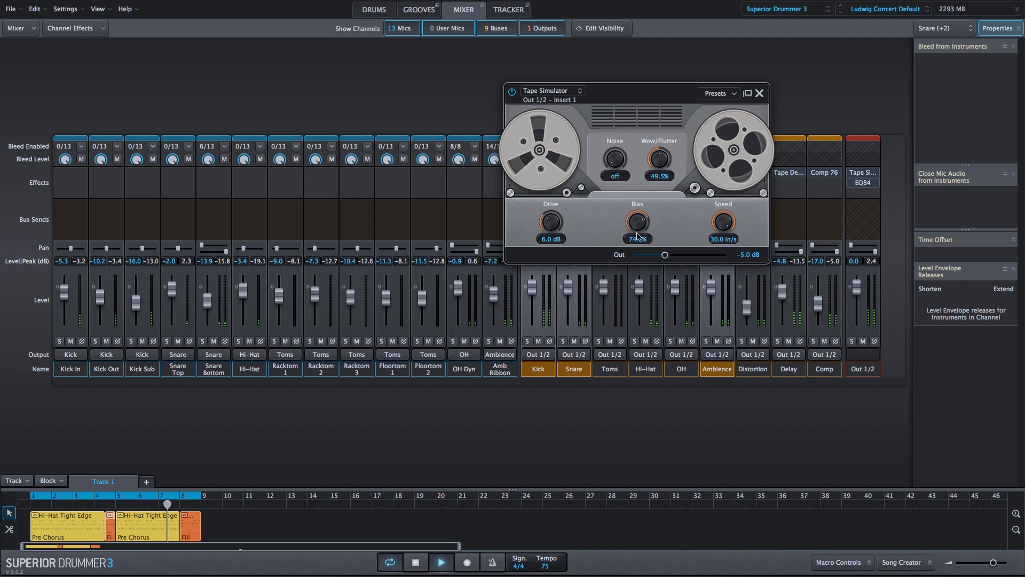
{"action": "left_click_drag", "start_coordinate": [637, 229], "coordinate": [648, 134]}
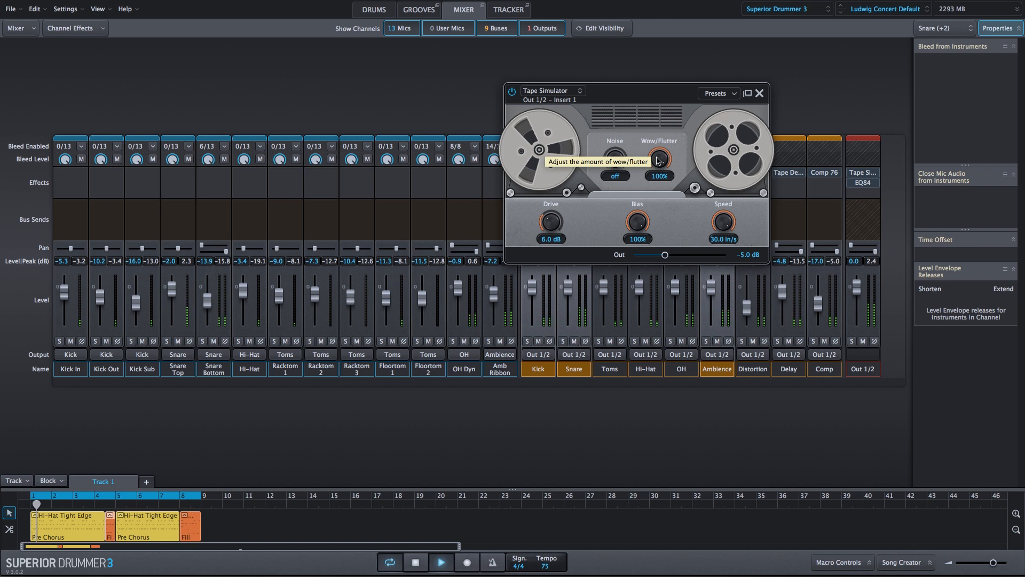
Audition the Tape Simulator's Wow/Flutter at 100%, set it to 51.0%, and leave Bias at 100%
{"action": "left_click_drag", "start_coordinate": [658, 158], "coordinate": [655, 93]}
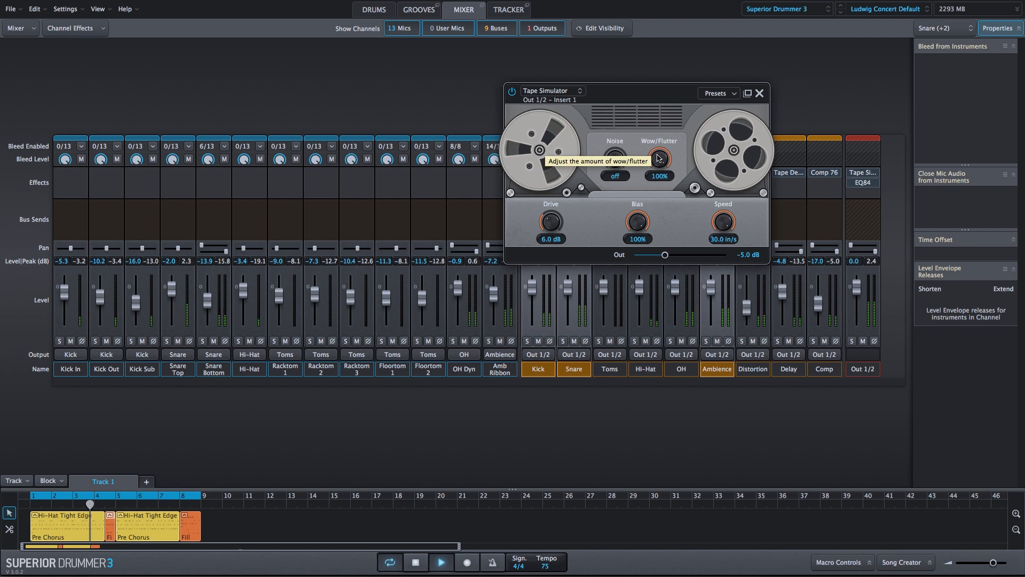
{"action": "left_click_drag", "start_coordinate": [660, 153], "coordinate": [636, 344]}
{"action": "left_click_drag", "start_coordinate": [638, 232], "coordinate": [632, 103]}
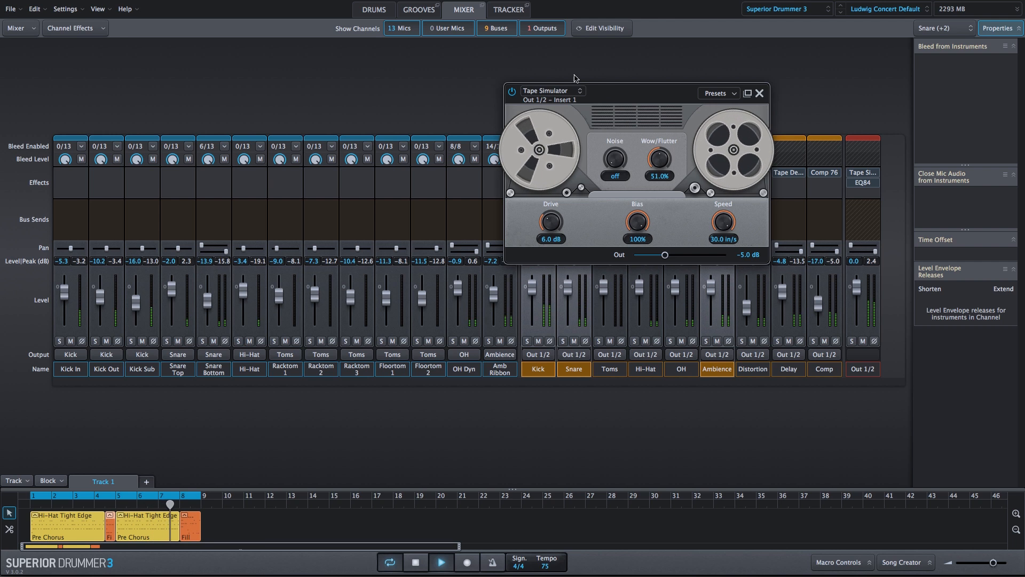
Compare the groove with the Tape Simulator bypassed and enabled, stop playback, and close the effect
{"action": "left_click", "coordinate": [512, 92]}
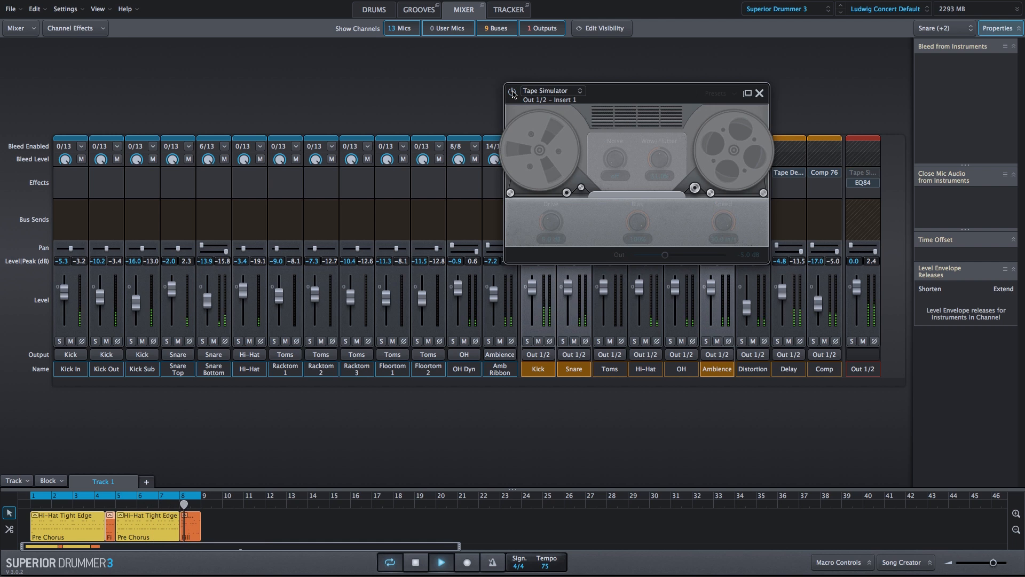
{"action": "left_click", "coordinate": [512, 92]}
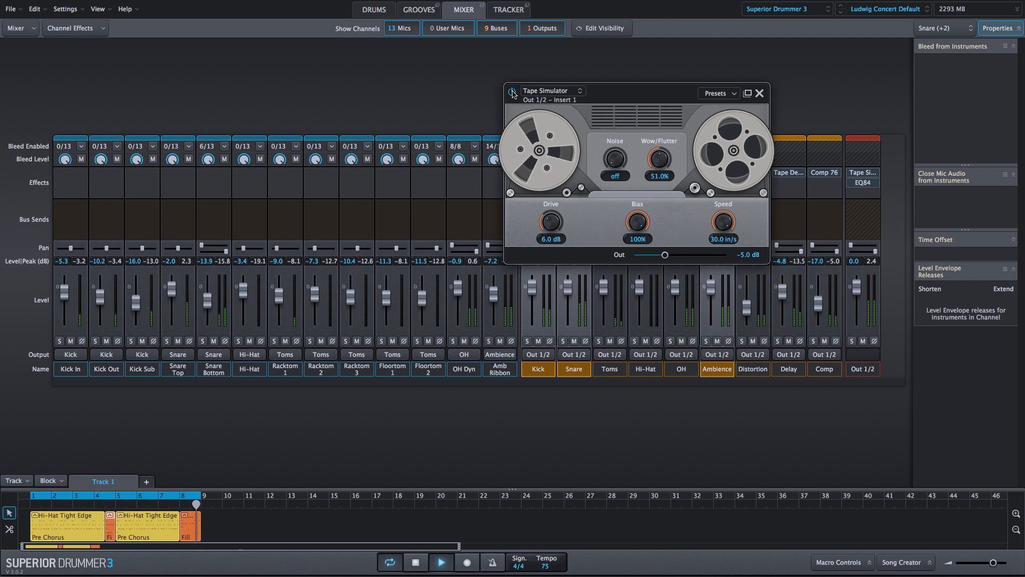
{"action": "key", "text": "space"}
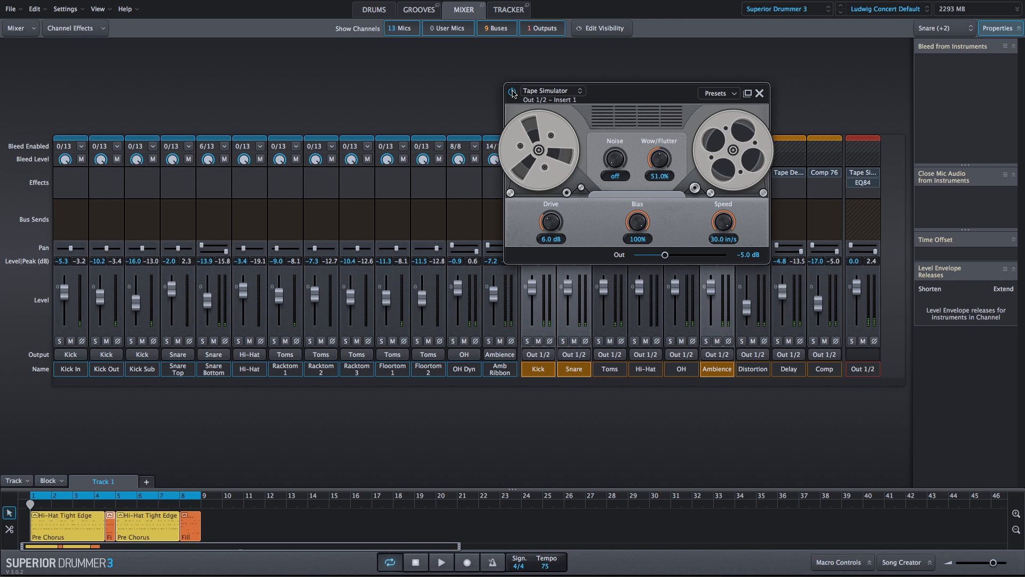
{"action": "left_click", "coordinate": [759, 93]}
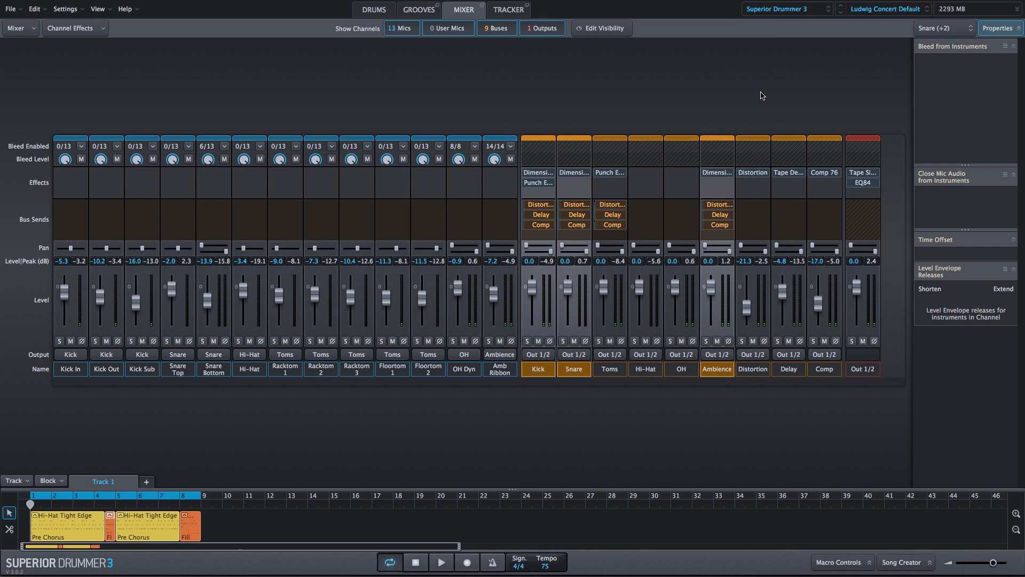